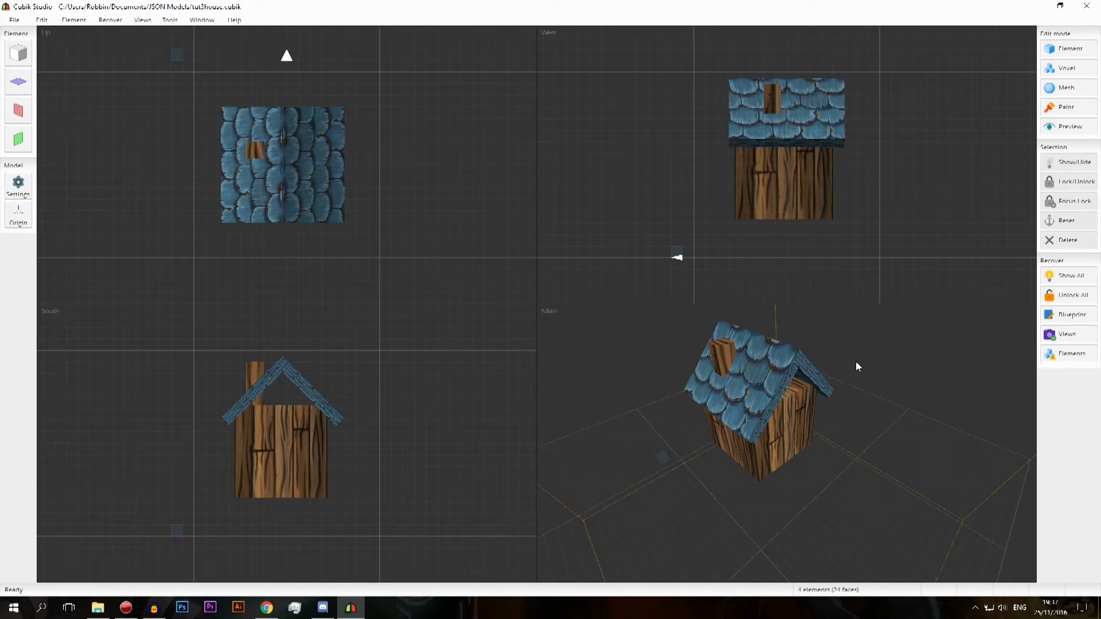
# Step: Clone the wooden cube that forms the house's body
pyautogui.moveTo(865, 403); pyautogui.dragTo(814, 407, button='right')
pyautogui.click(816, 408)
pyautogui.click(793, 419)
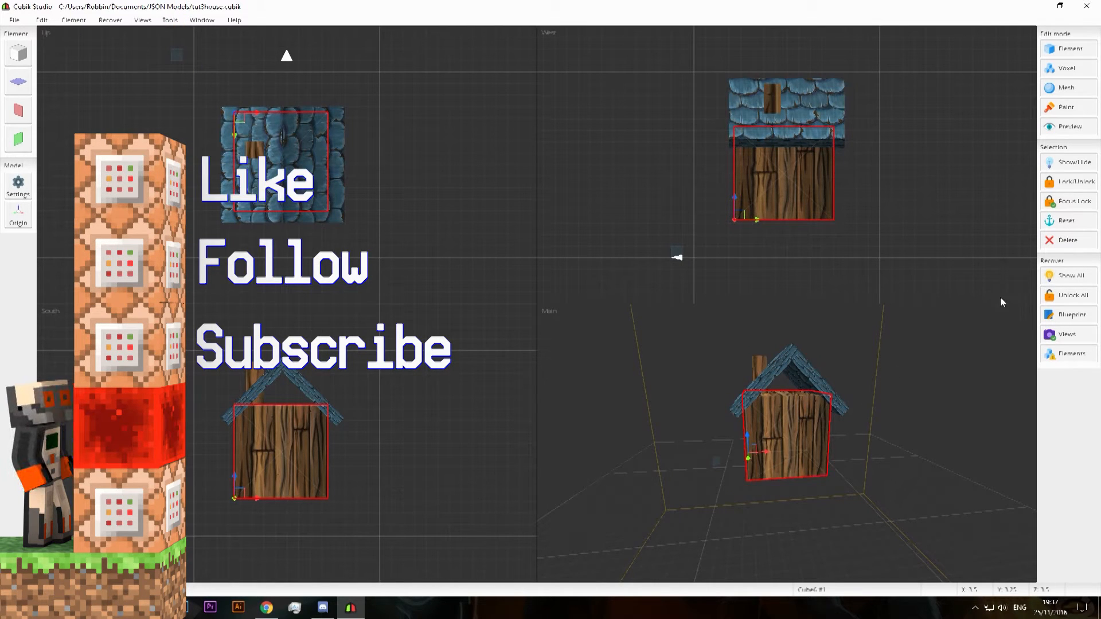
pyautogui.click(1093, 46)
pyautogui.click(1010, 105)
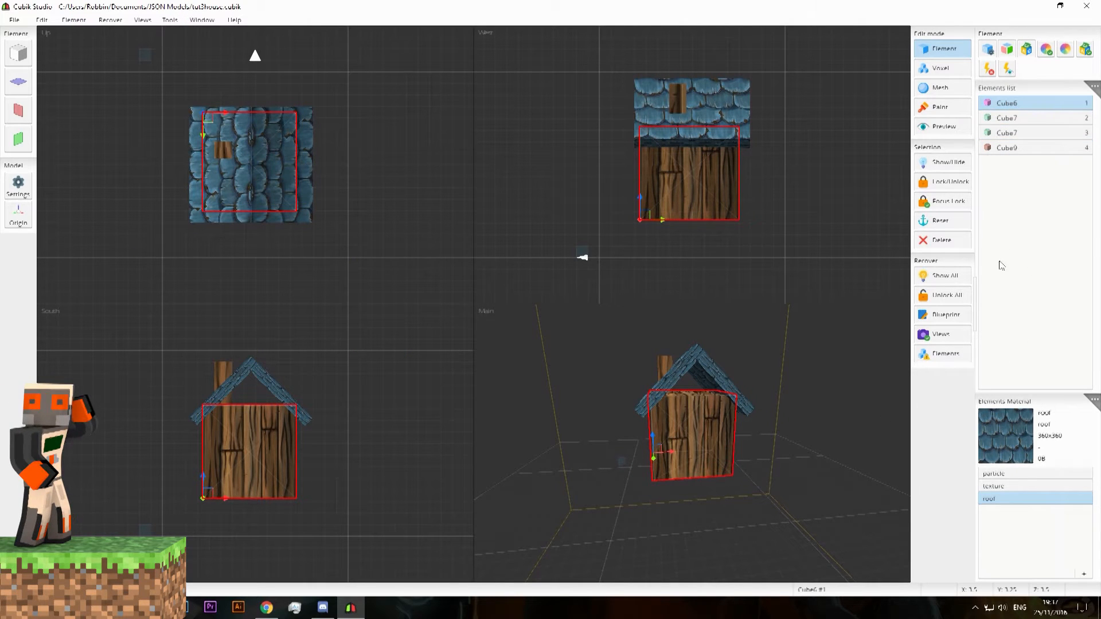
pyautogui.rightClick(999, 103)
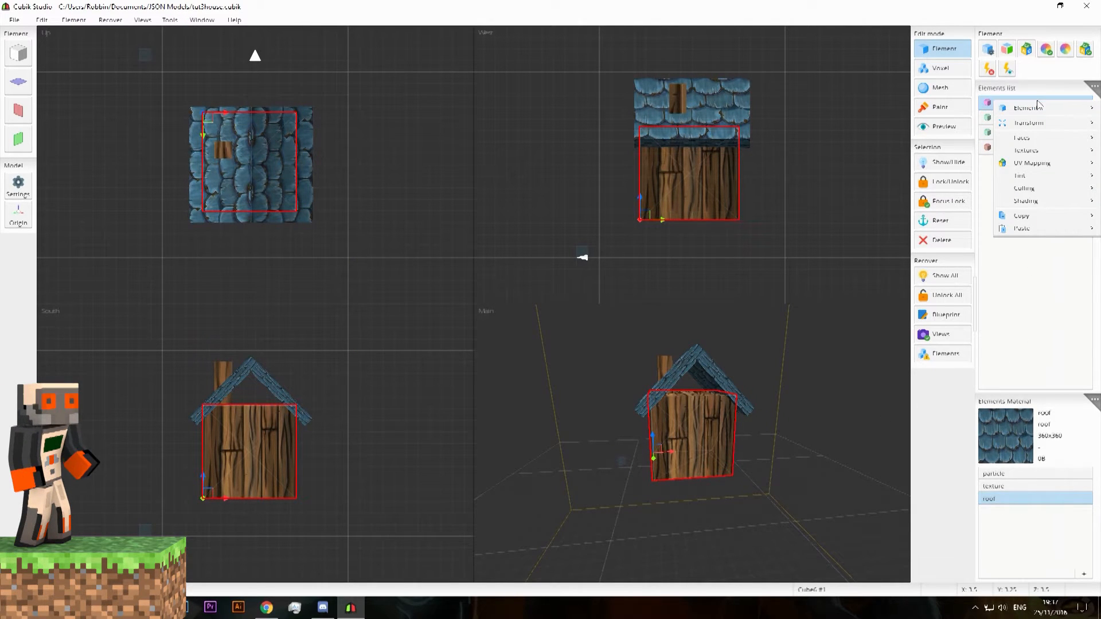
pyautogui.moveTo(1039, 109)
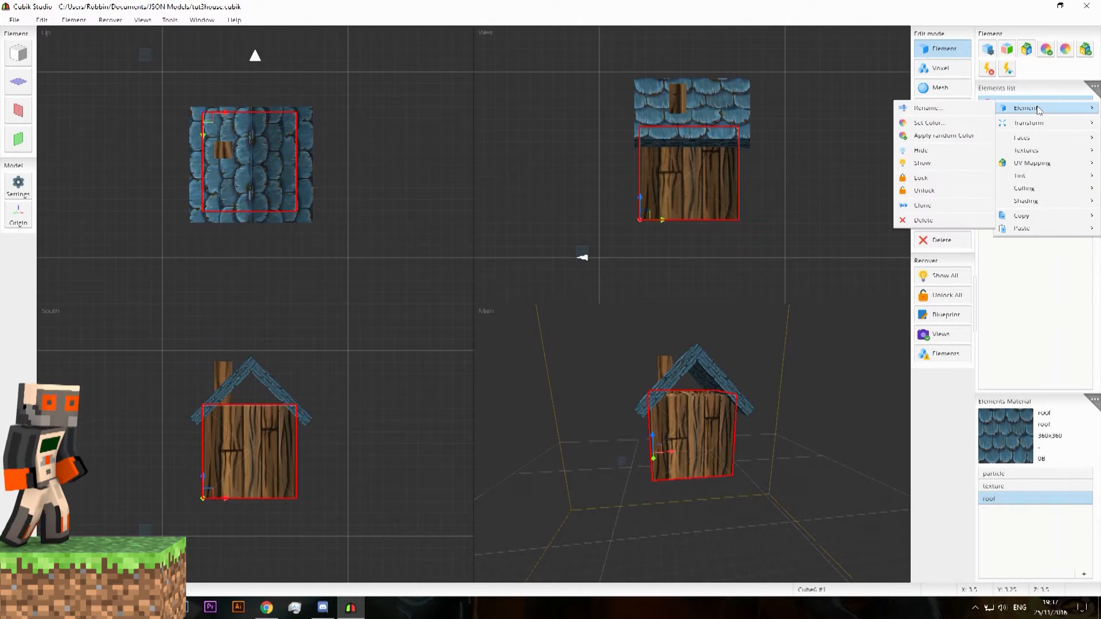
pyautogui.click(924, 206)
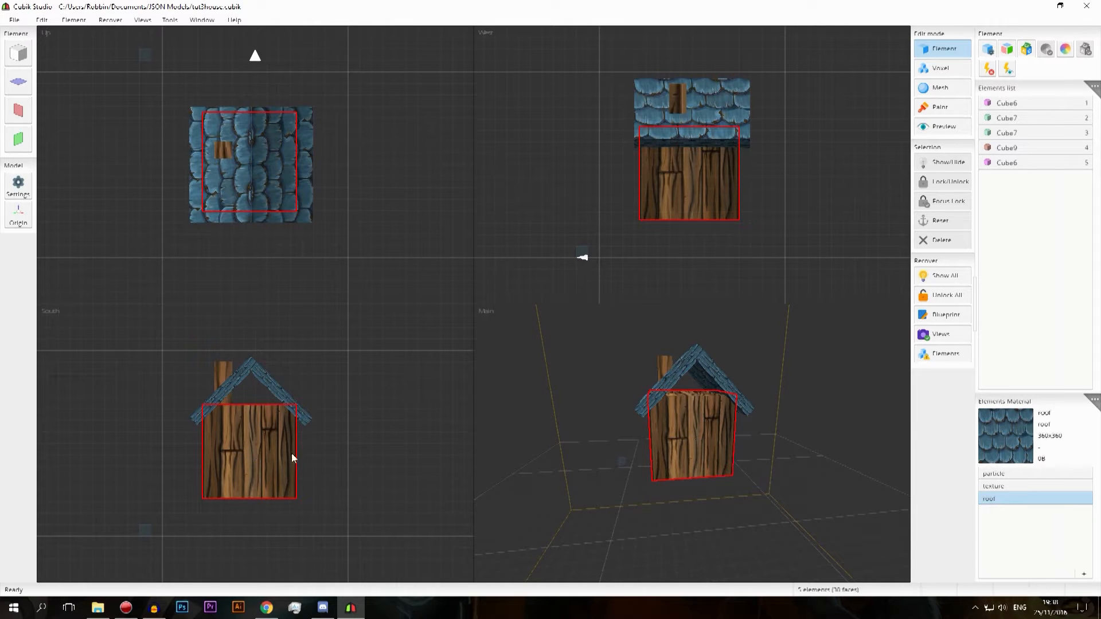
# Step: Move one of the two overlapping wooden cubes out beside the house, to about X 12.5, Y 3.5
pyautogui.click(263, 452)
pyautogui.moveTo(262, 452); pyautogui.dragTo(360, 448)
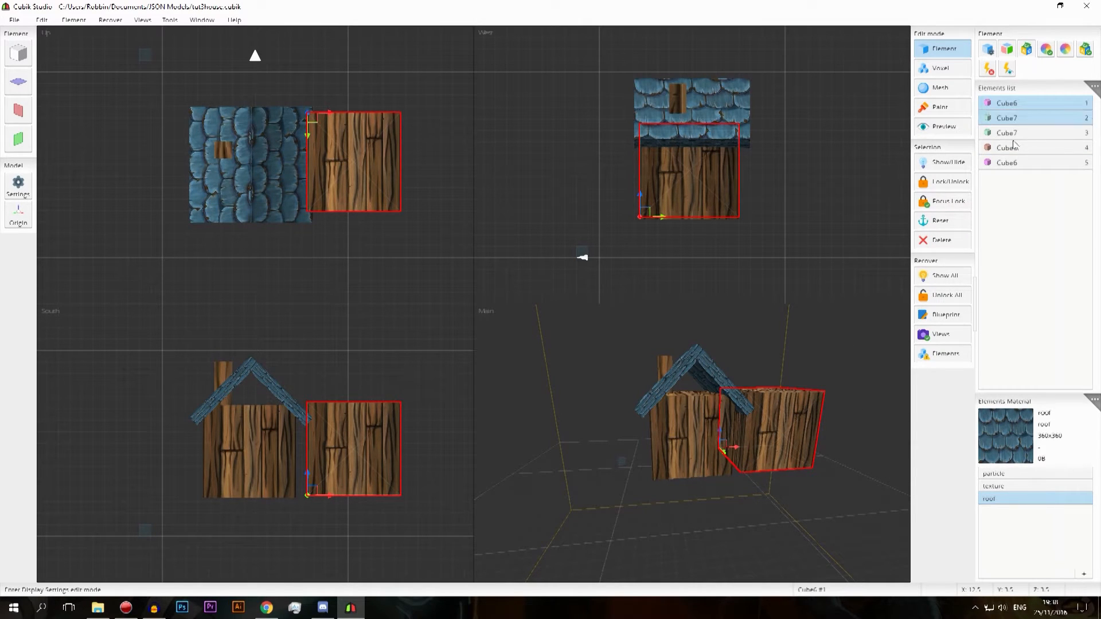
pyautogui.click(1012, 163)
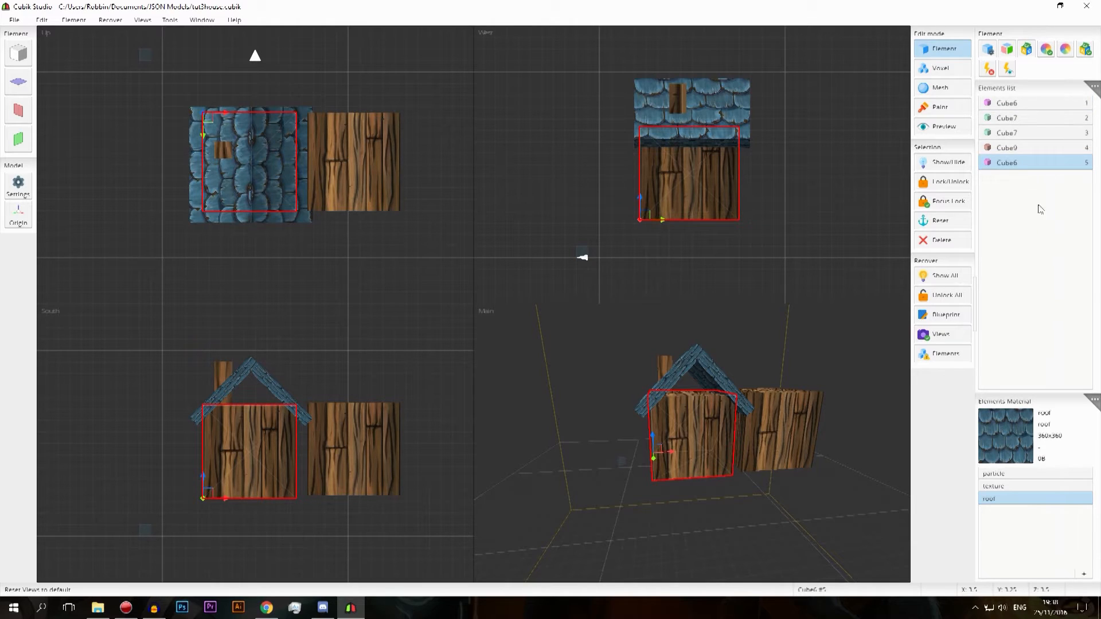
# Step: Rename the wooden cube standing beside the house as "new cube"
pyautogui.click(756, 427)
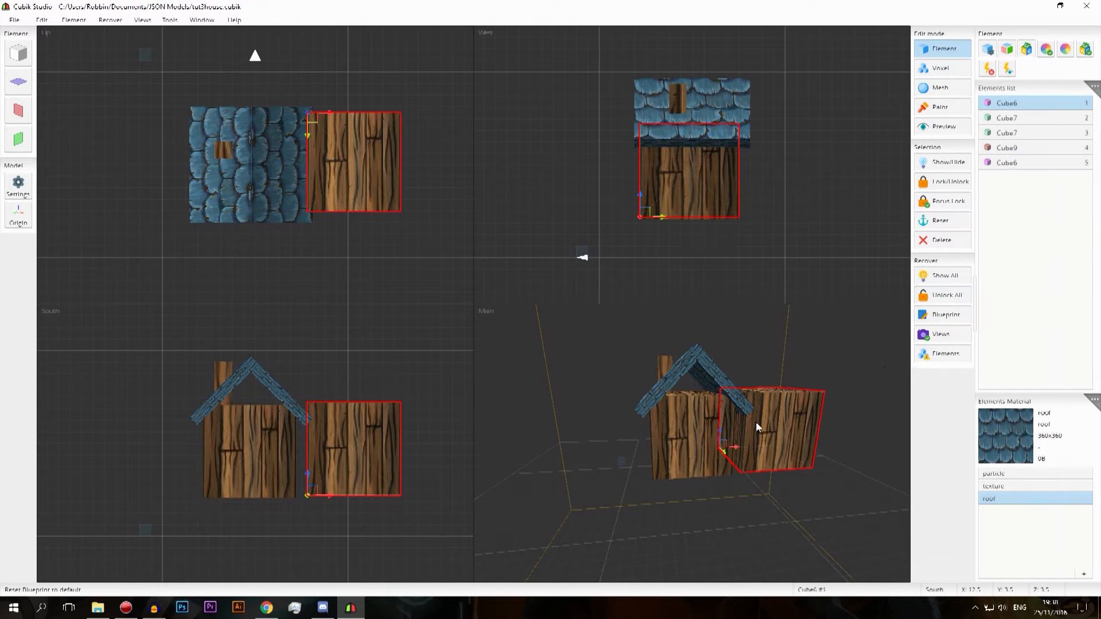
pyautogui.rightClick(1002, 104)
pyautogui.moveTo(1029, 113)
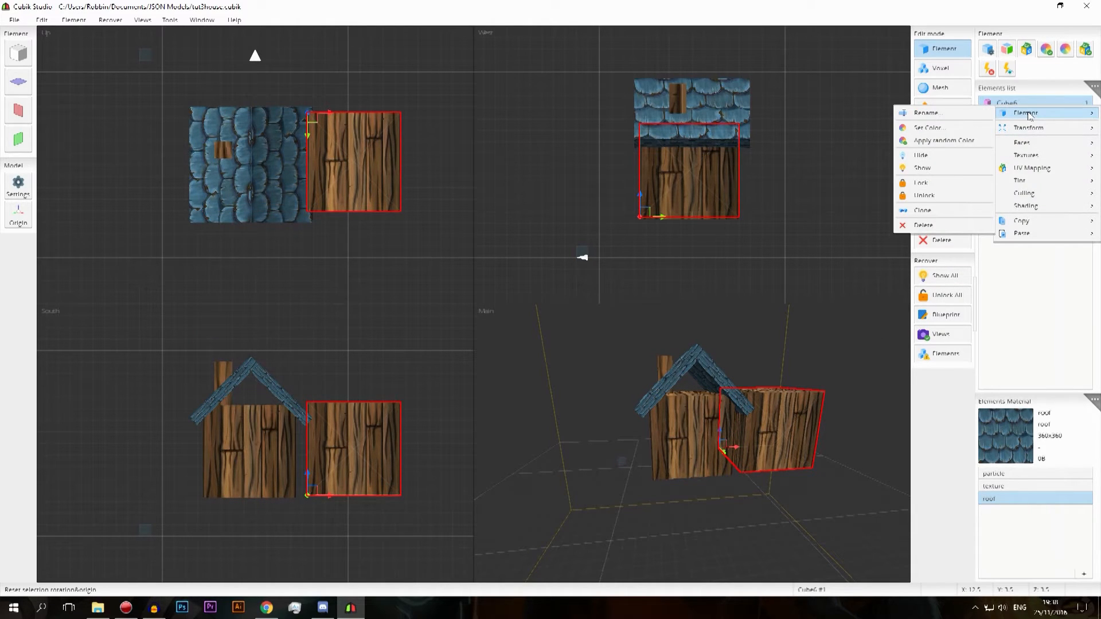
pyautogui.click(925, 113)
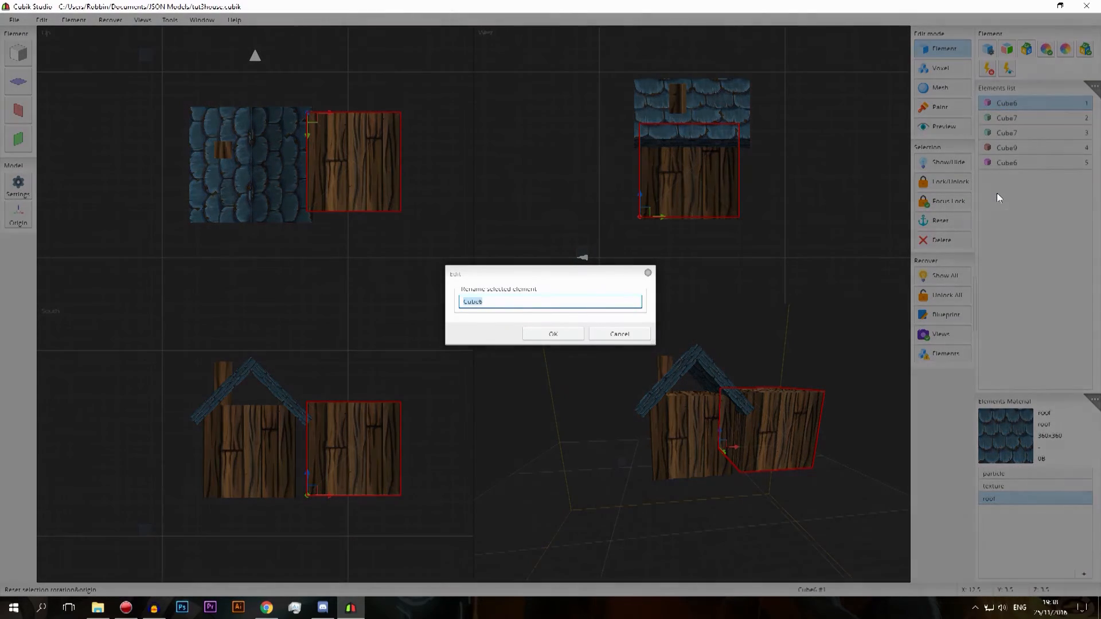
pyautogui.press('Return')
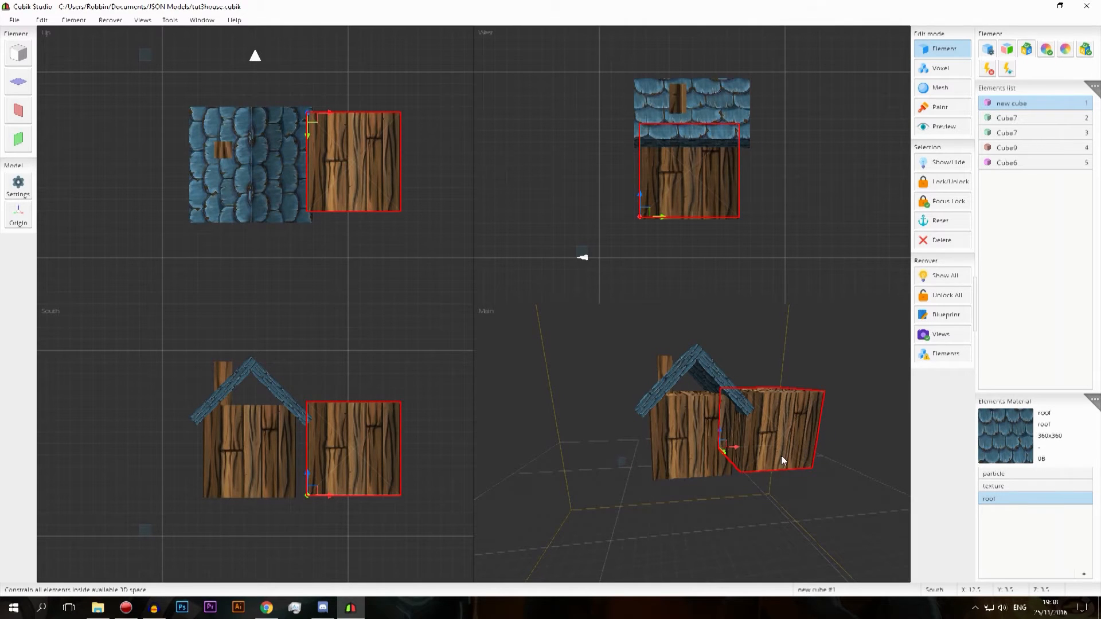
# Step: Flatten the new cube into a thin slab and place it clear of the house at about X 14.5, Y 10.5
pyautogui.moveTo(367, 445); pyautogui.dragTo(385, 450)
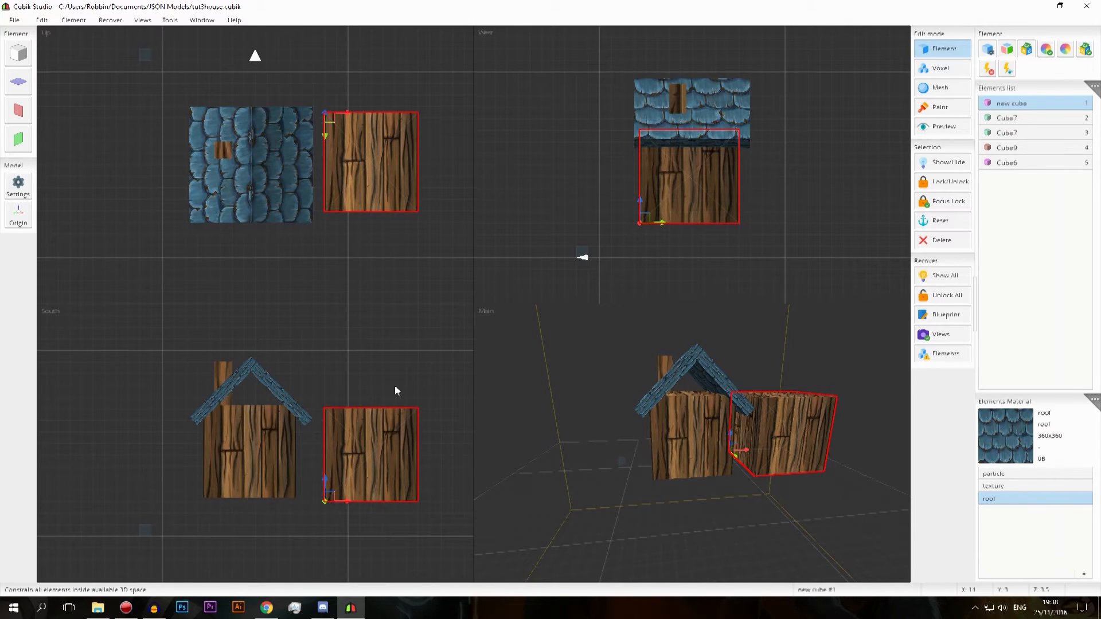
pyautogui.click(407, 457)
pyautogui.moveTo(390, 425); pyautogui.dragTo(387, 564)
pyautogui.moveTo(393, 496); pyautogui.dragTo(410, 414)
pyautogui.rightClick(1046, 105)
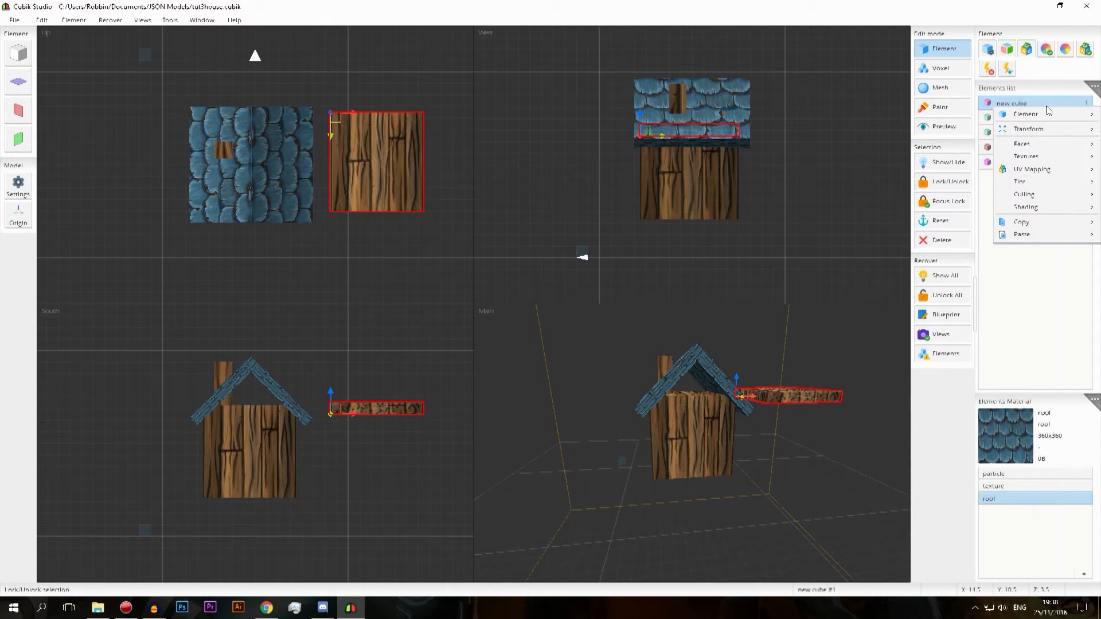
pyautogui.click(1040, 336)
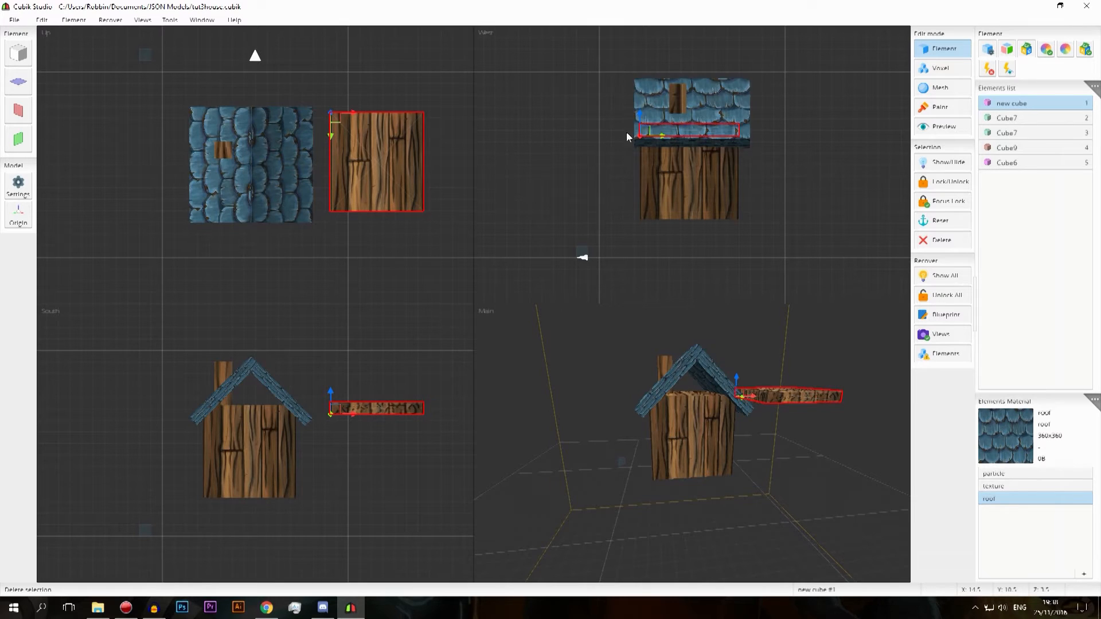
pyautogui.rightClick(1035, 107)
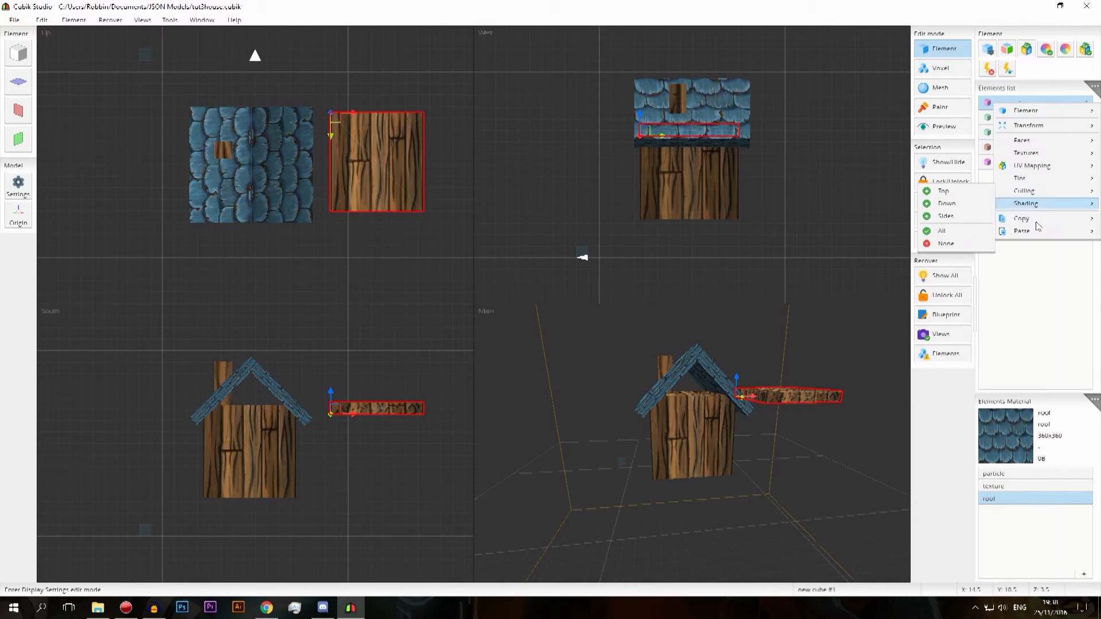
pyautogui.click(1044, 292)
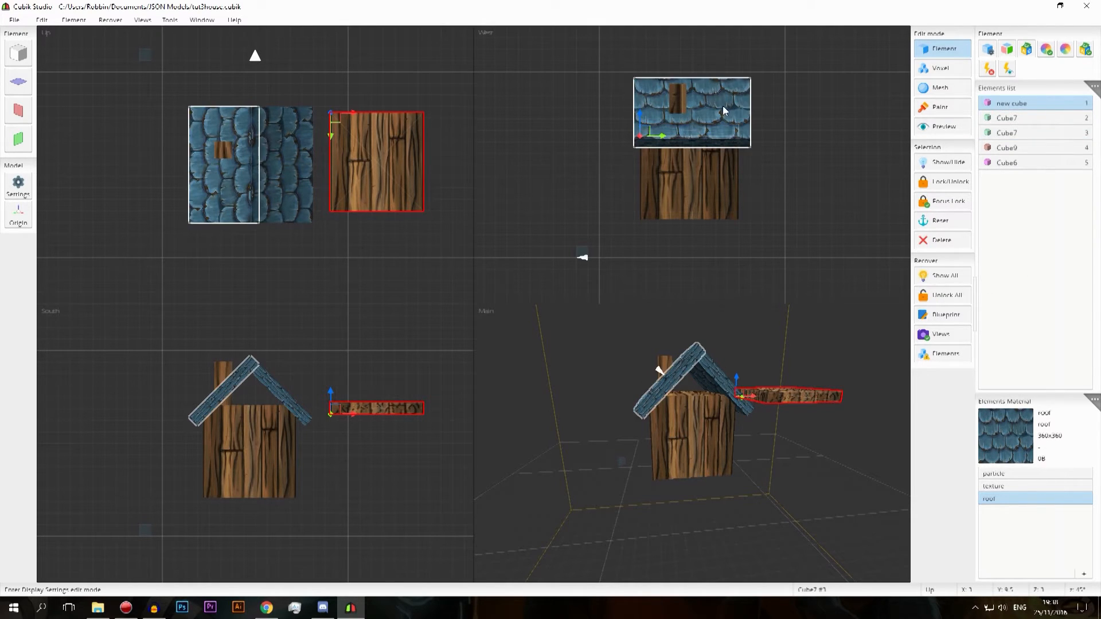
# Step: Turn the south face of the house's western roof slab (Cube7, element 3) off and back on
pyautogui.click(1026, 133)
pyautogui.rightClick(1032, 141)
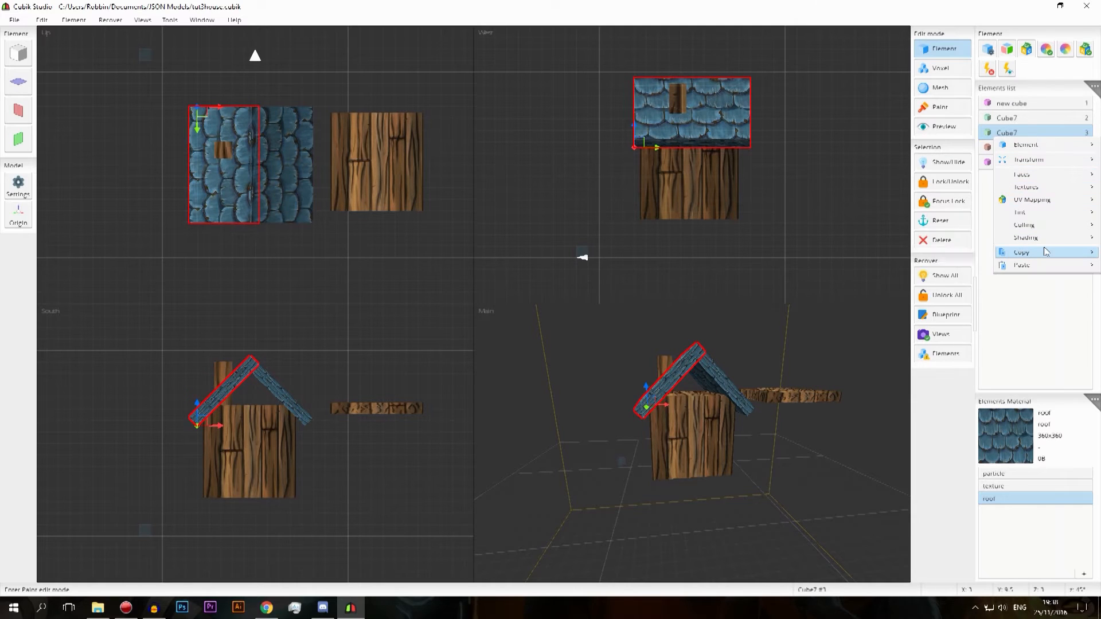
pyautogui.moveTo(1037, 252)
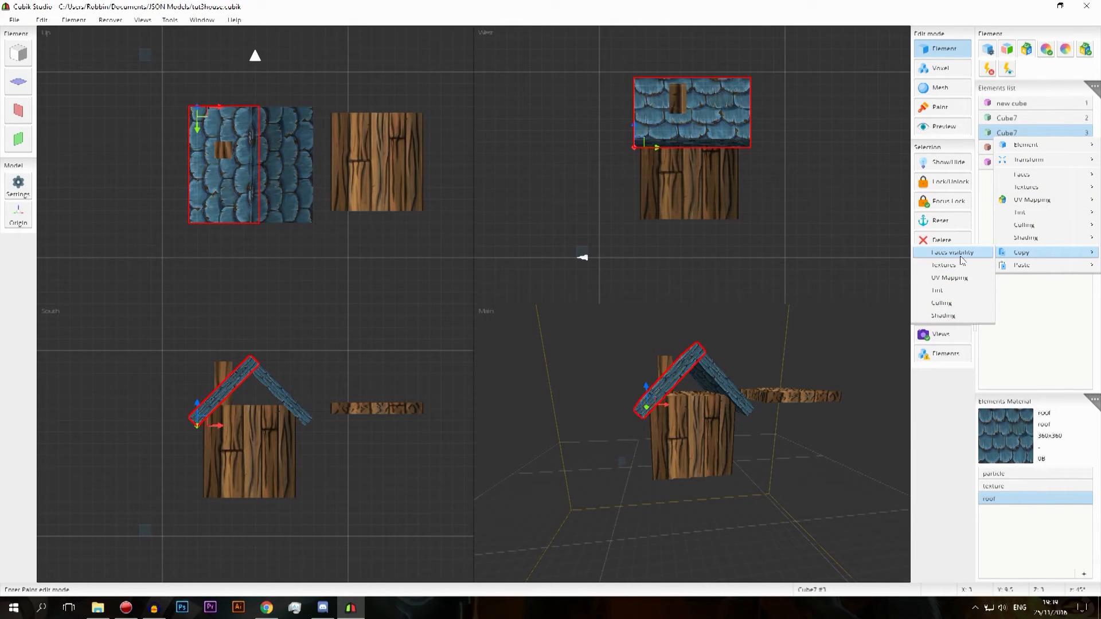
pyautogui.click(1040, 302)
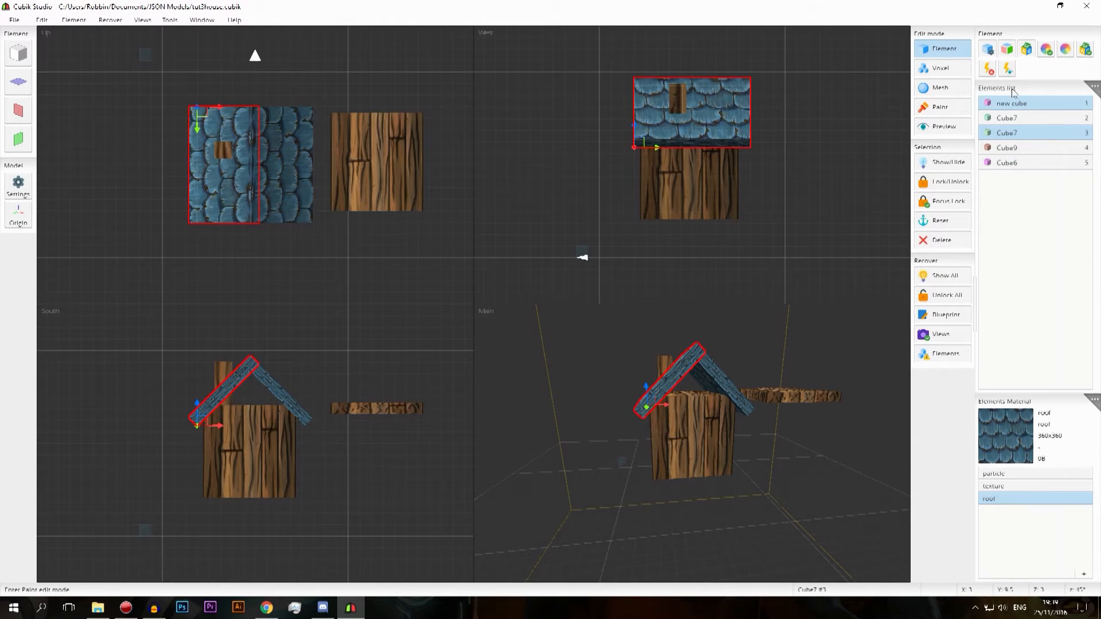
pyautogui.click(1006, 49)
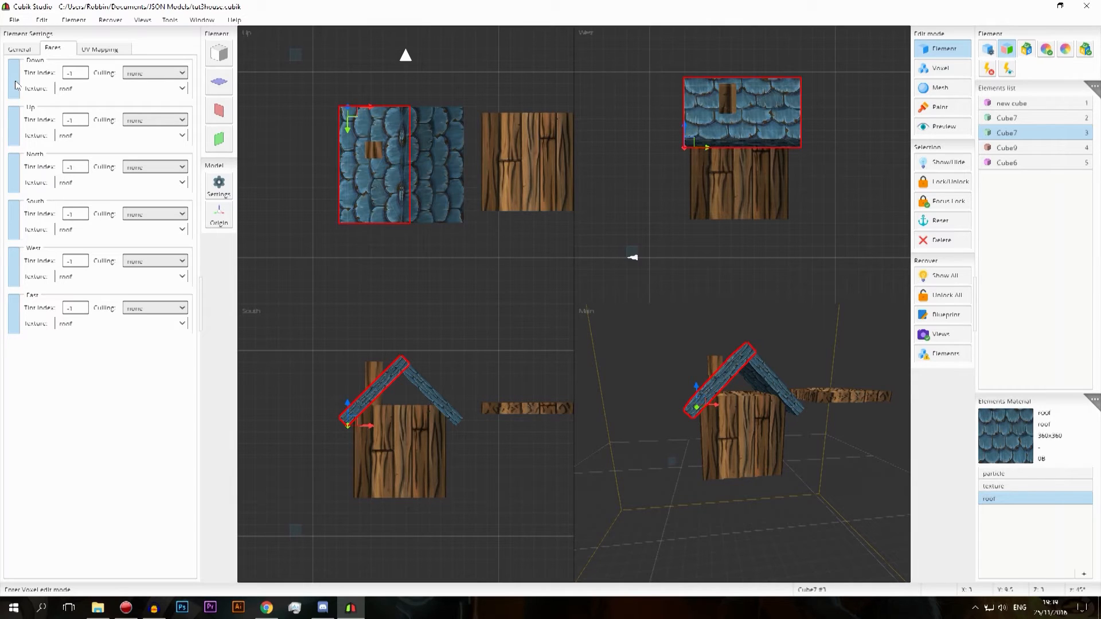
pyautogui.click(16, 227)
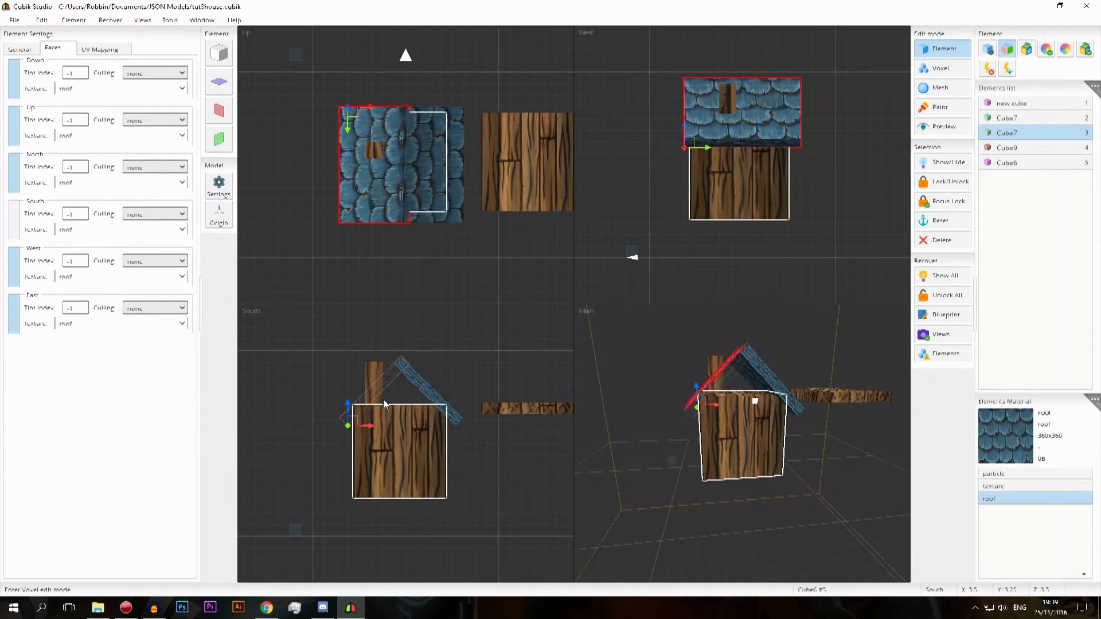
pyautogui.click(14, 218)
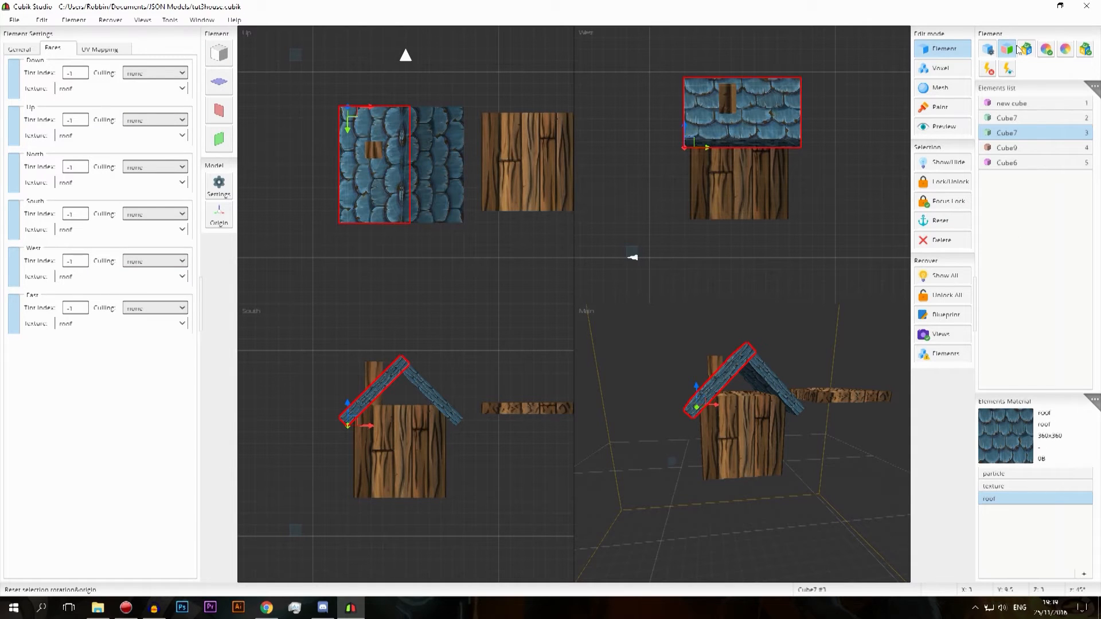
# Step: Copy the textures of the western roof slab and paste them onto the new cube
pyautogui.rightClick(997, 135)
pyautogui.moveTo(1017, 251)
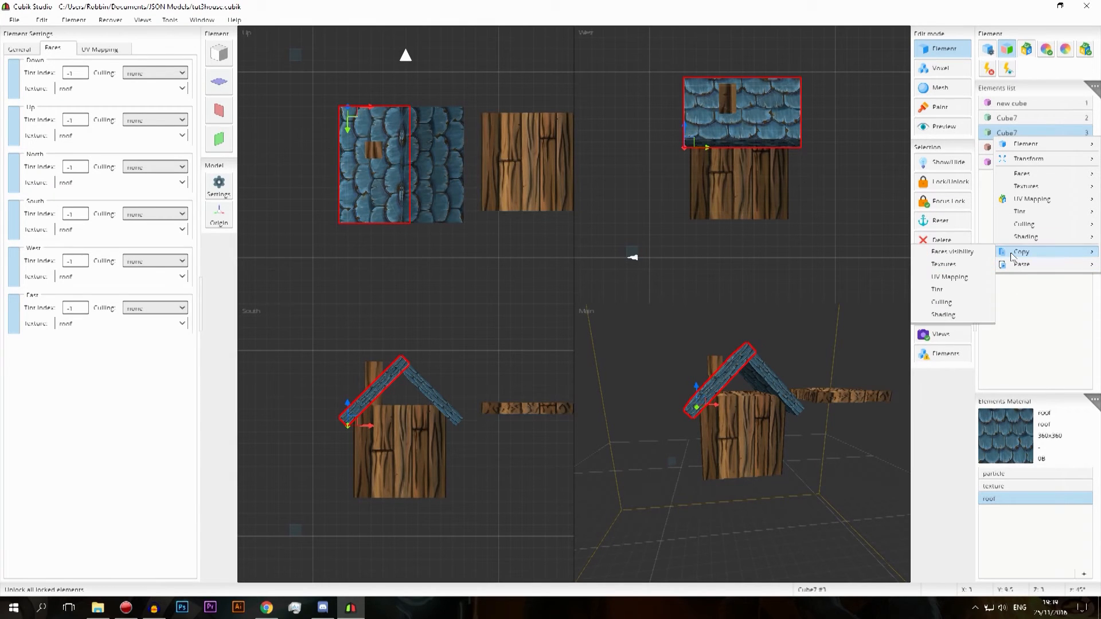
pyautogui.click(955, 267)
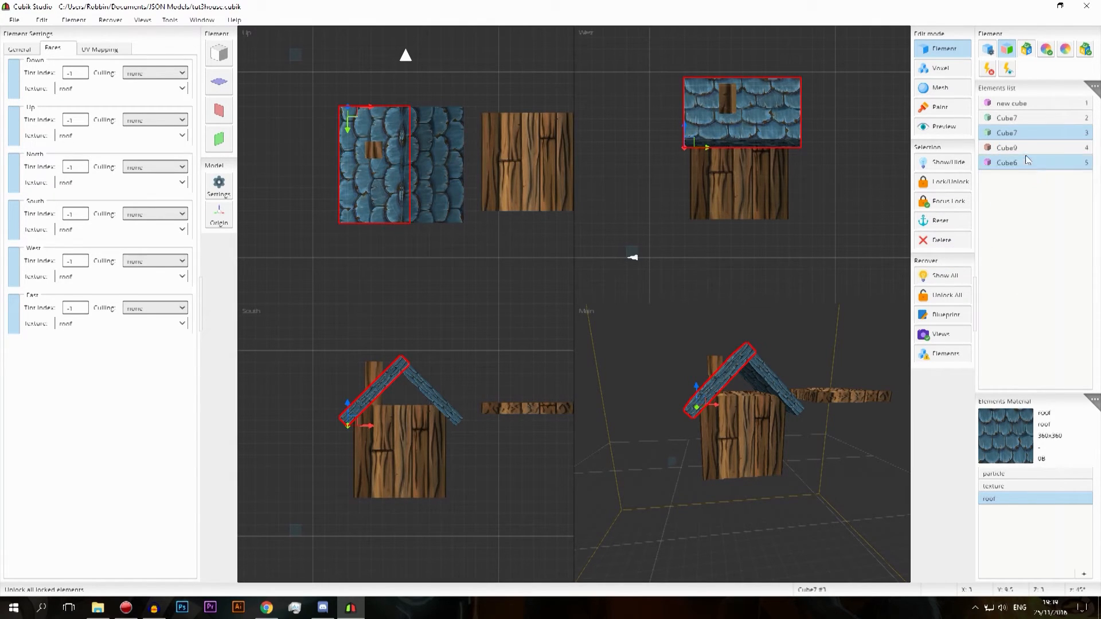
pyautogui.click(1022, 107)
pyautogui.rightClick(996, 104)
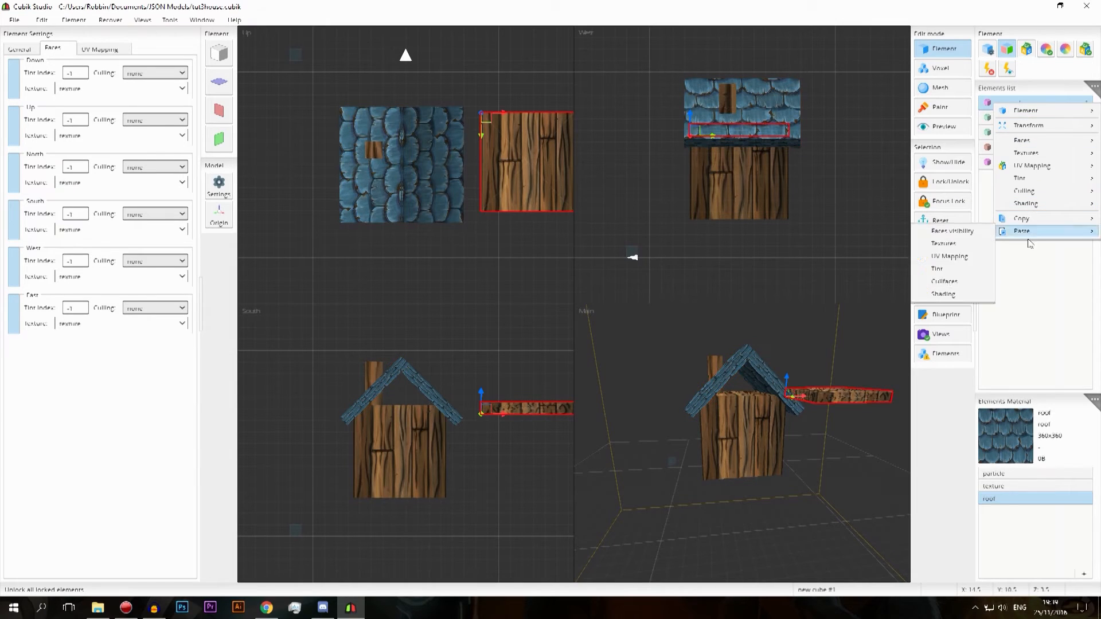
pyautogui.click(965, 249)
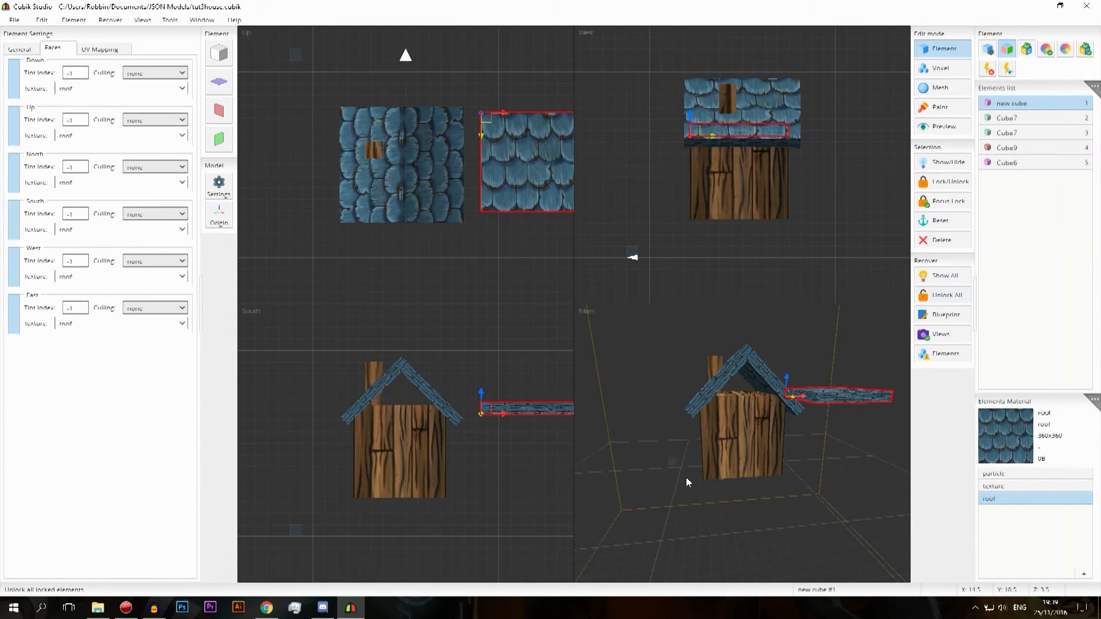
pyautogui.moveTo(866, 411); pyautogui.dragTo(786, 410, button='middle')
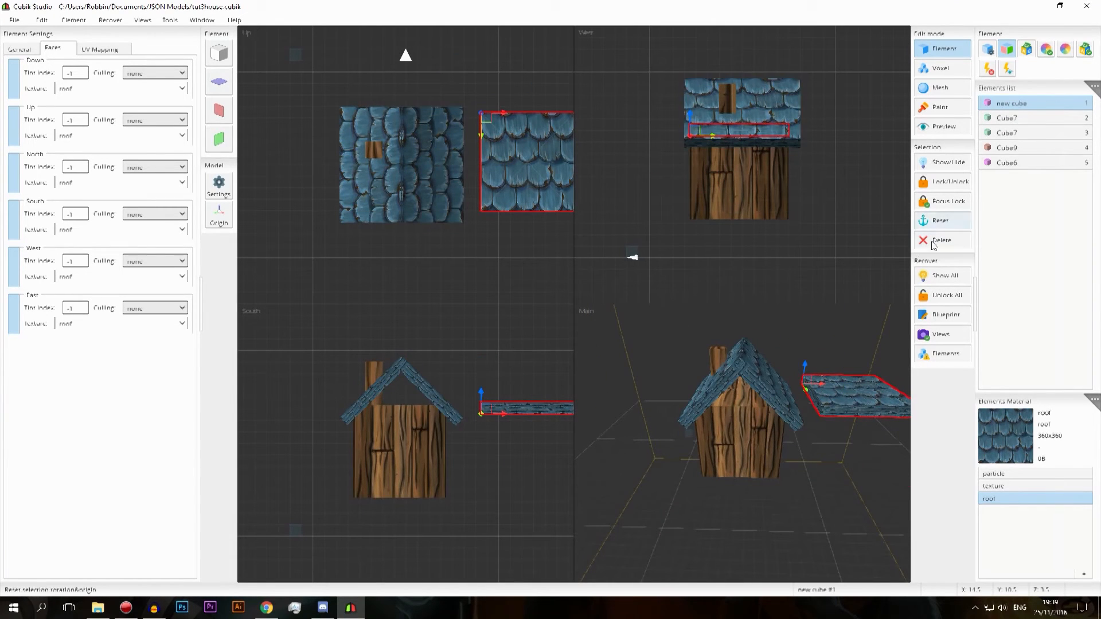
# Step: Narrow the UV mapping of the western roof slab's Up face to about the left 40% of the roof texture
pyautogui.click(717, 388)
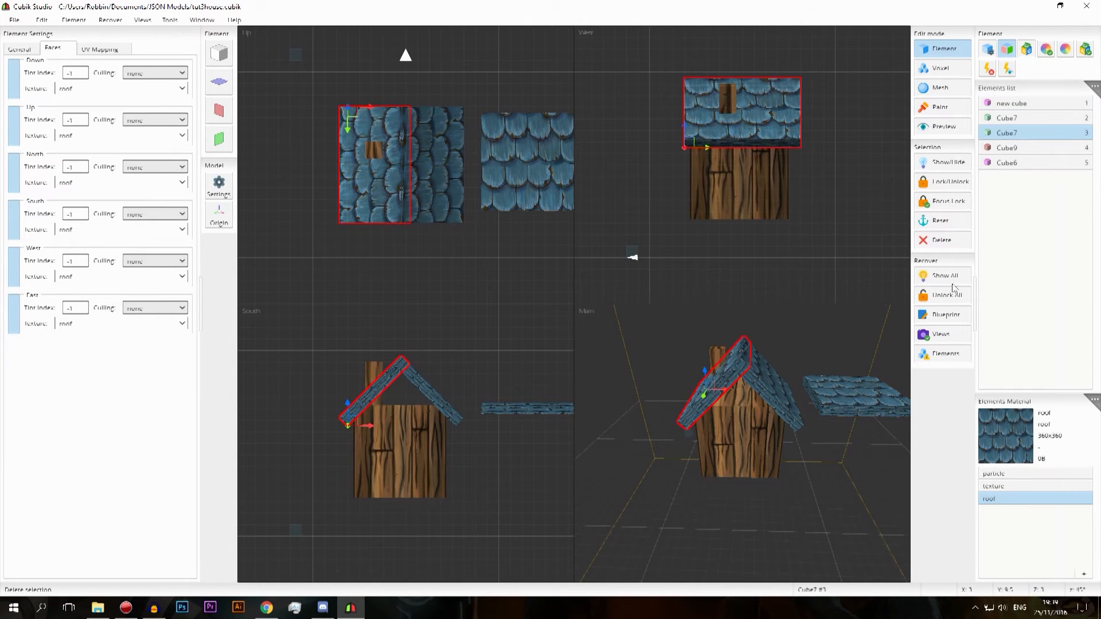
pyautogui.click(1025, 50)
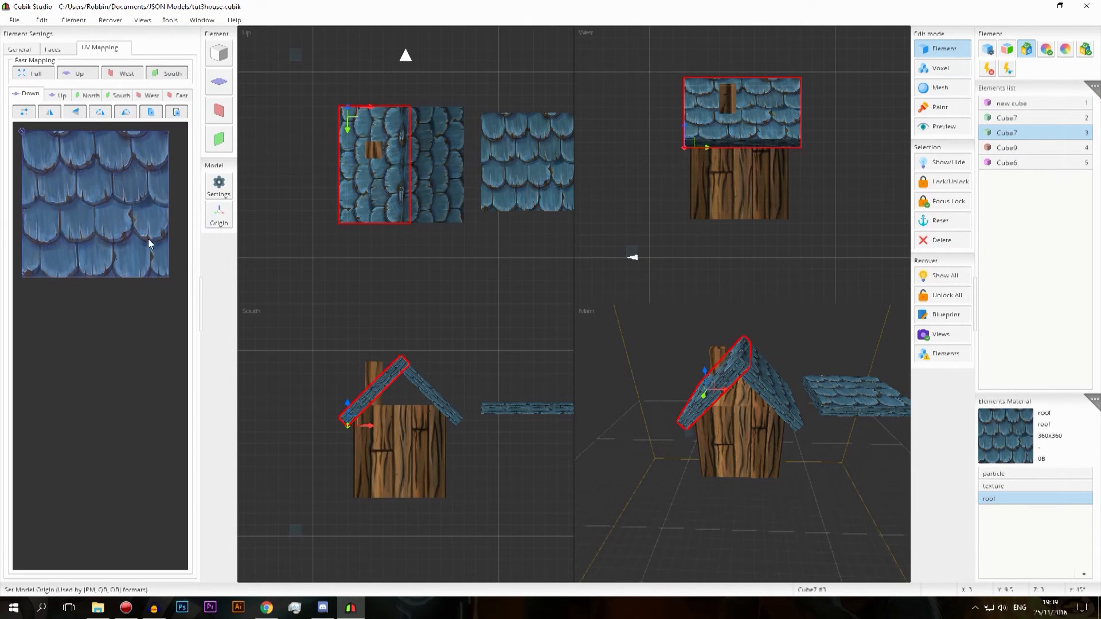
pyautogui.click(59, 95)
pyautogui.moveTo(121, 187); pyautogui.dragTo(39, 202, button='right')
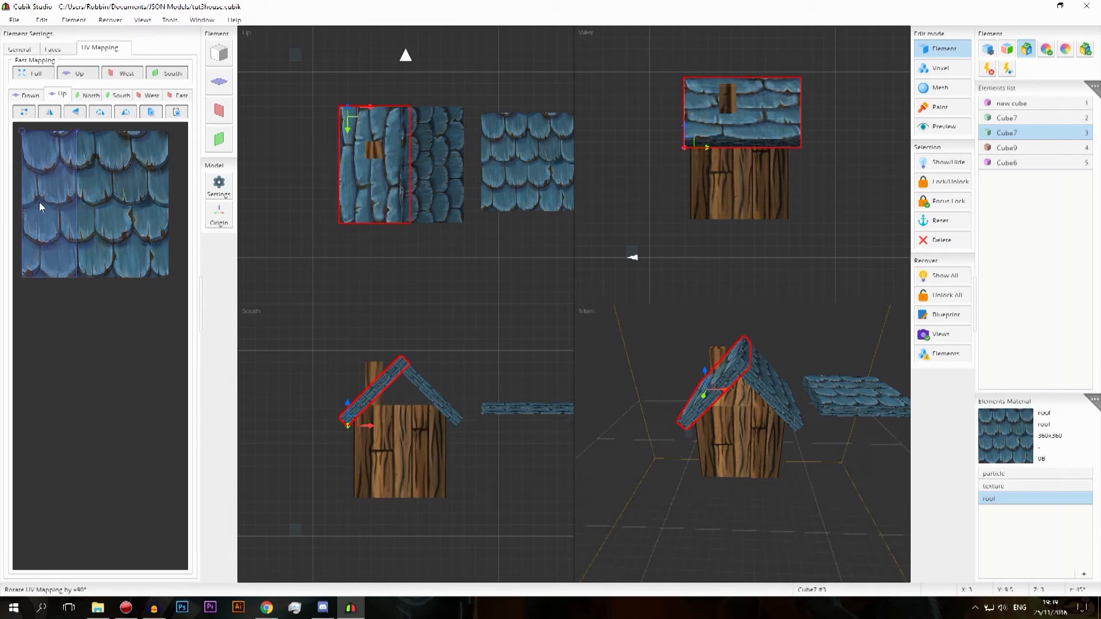
# Step: Copy the western roof slab's UV mapping and paste it onto the new cube
pyautogui.rightClick(1017, 137)
pyautogui.moveTo(1029, 251)
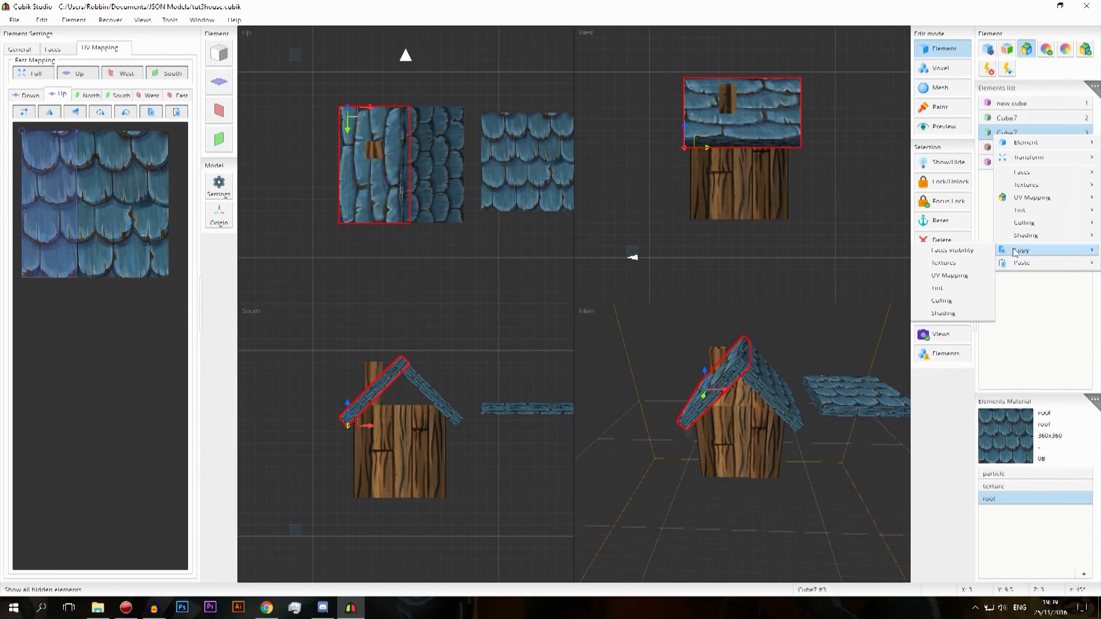
pyautogui.click(960, 278)
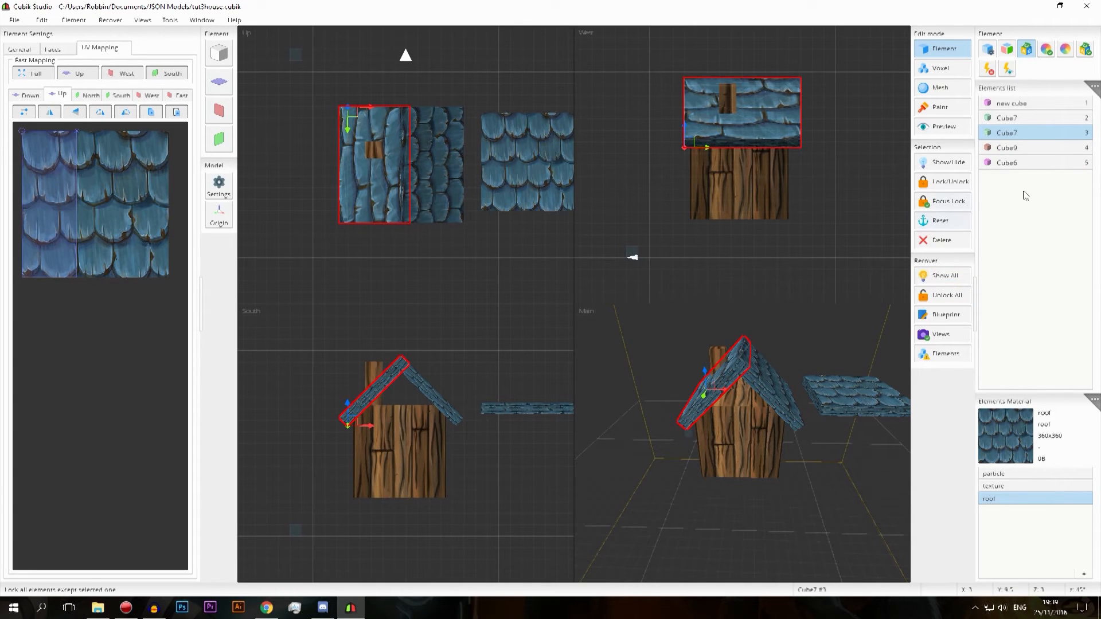
pyautogui.click(1004, 103)
pyautogui.rightClick(997, 103)
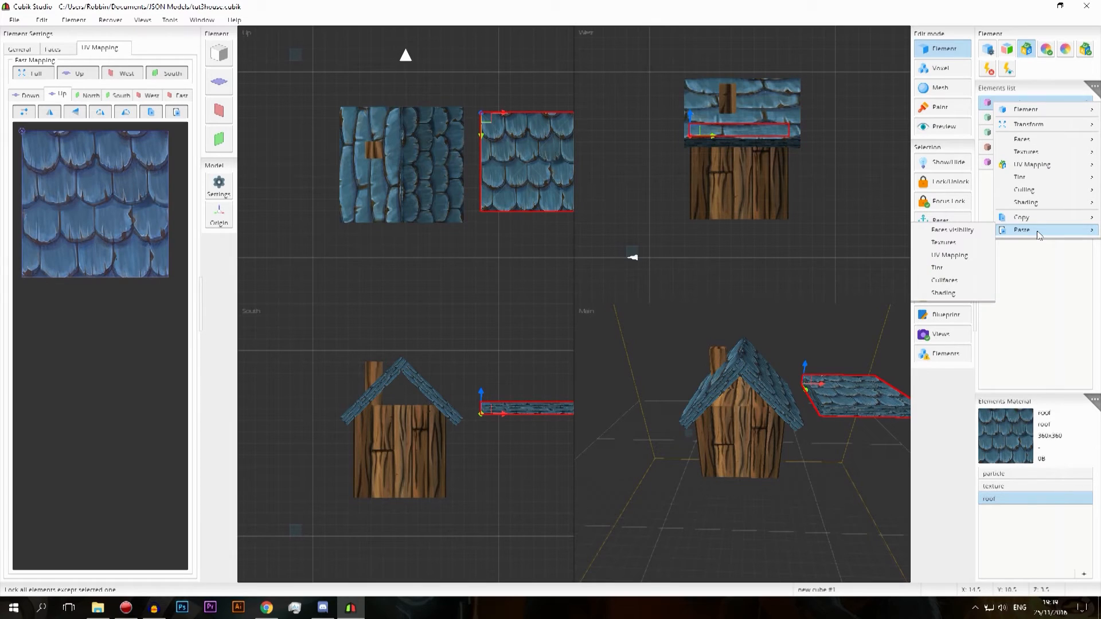
pyautogui.moveTo(1032, 233)
pyautogui.click(957, 255)
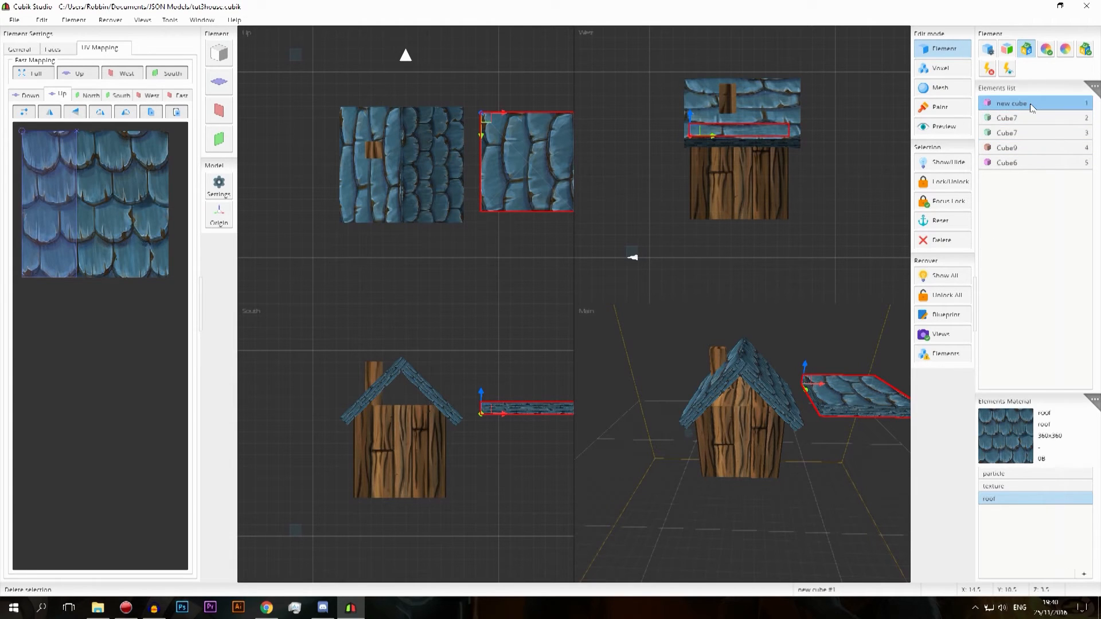
# Step: Paste the copied UV mapping onto the new cube and both Cube7 roof slabs at once
pyautogui.keyDown('shift'); pyautogui.click(1047, 132); pyautogui.keyUp('shift')
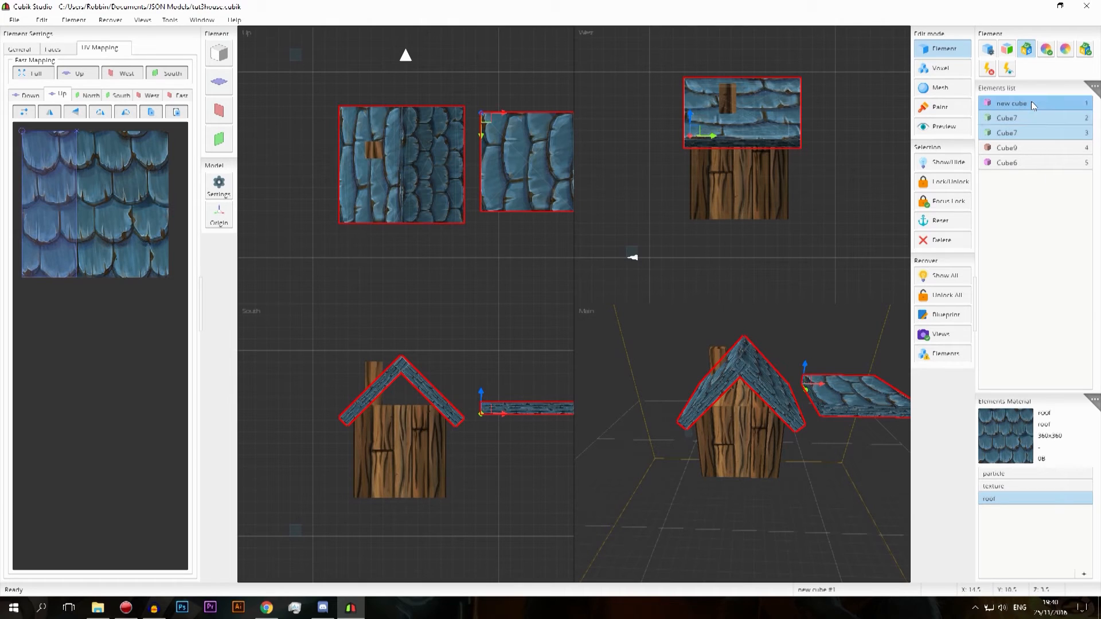
pyautogui.rightClick(1041, 135)
pyautogui.moveTo(1037, 262)
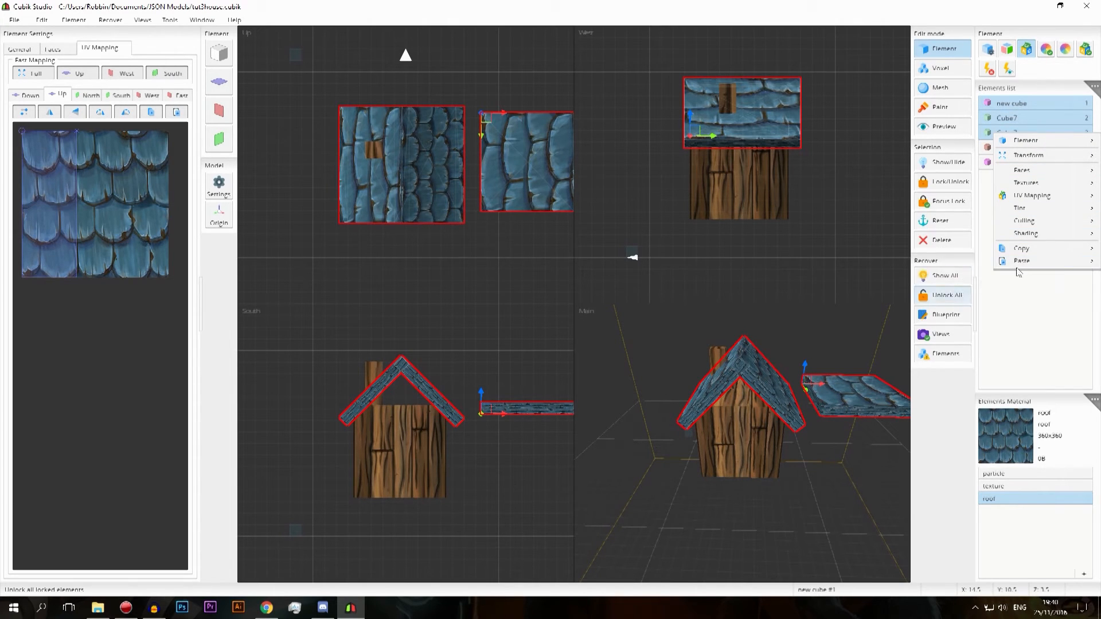
pyautogui.click(949, 286)
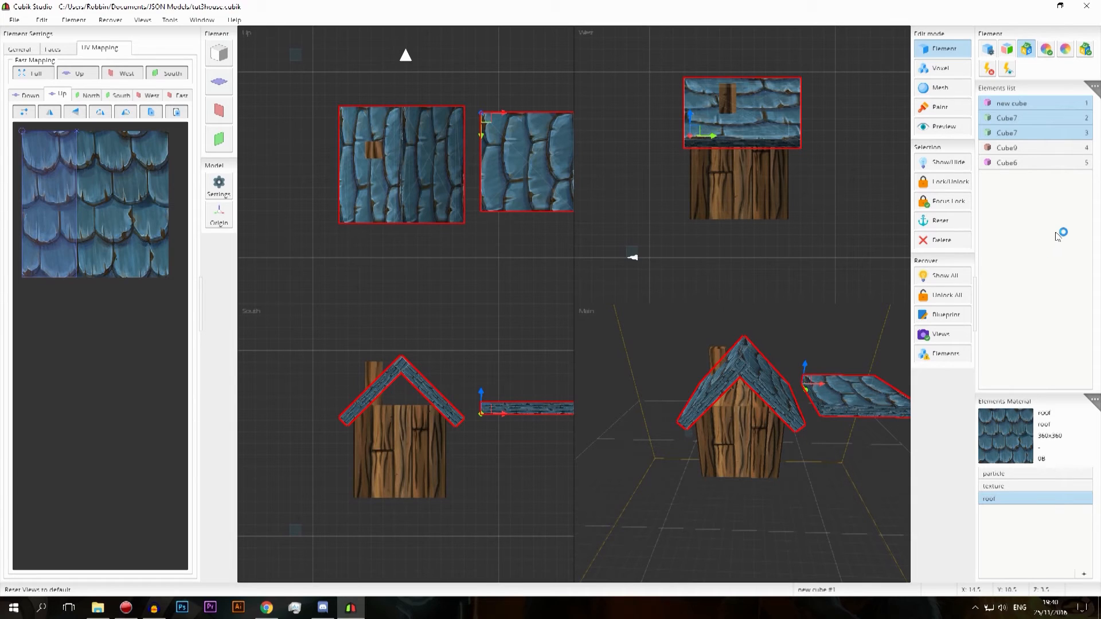
# Step: Copy the tint of the western roof slab (Cube7, element 3)
pyautogui.click(1037, 105)
pyautogui.rightClick(1037, 105)
pyautogui.click(1037, 289)
pyautogui.click(996, 132)
pyautogui.rightClick(997, 133)
pyautogui.moveTo(1018, 248)
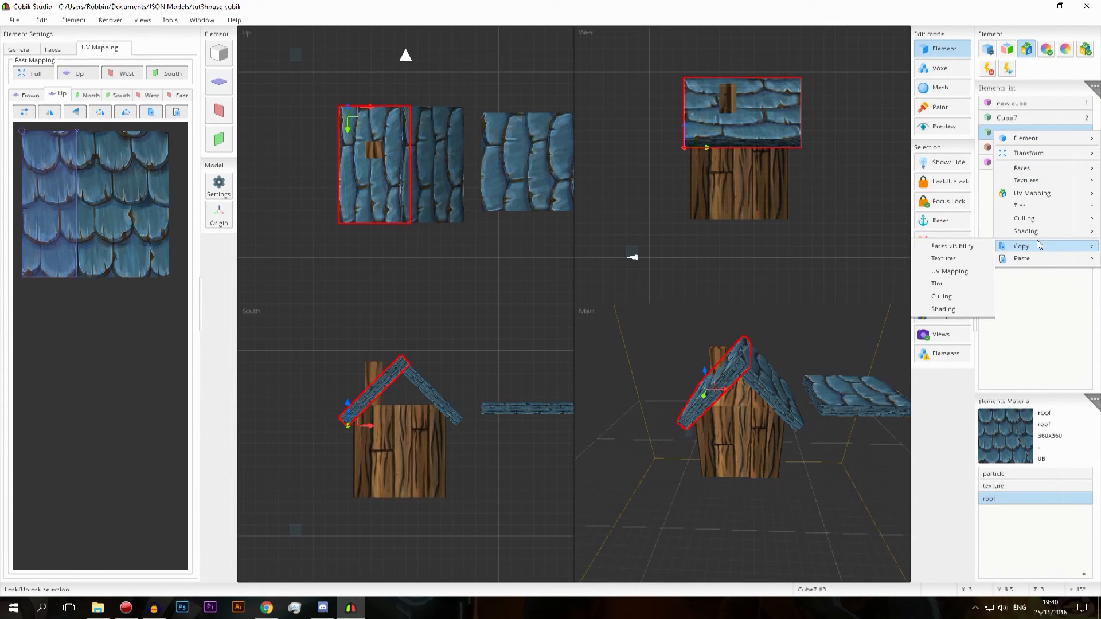
pyautogui.click(967, 283)
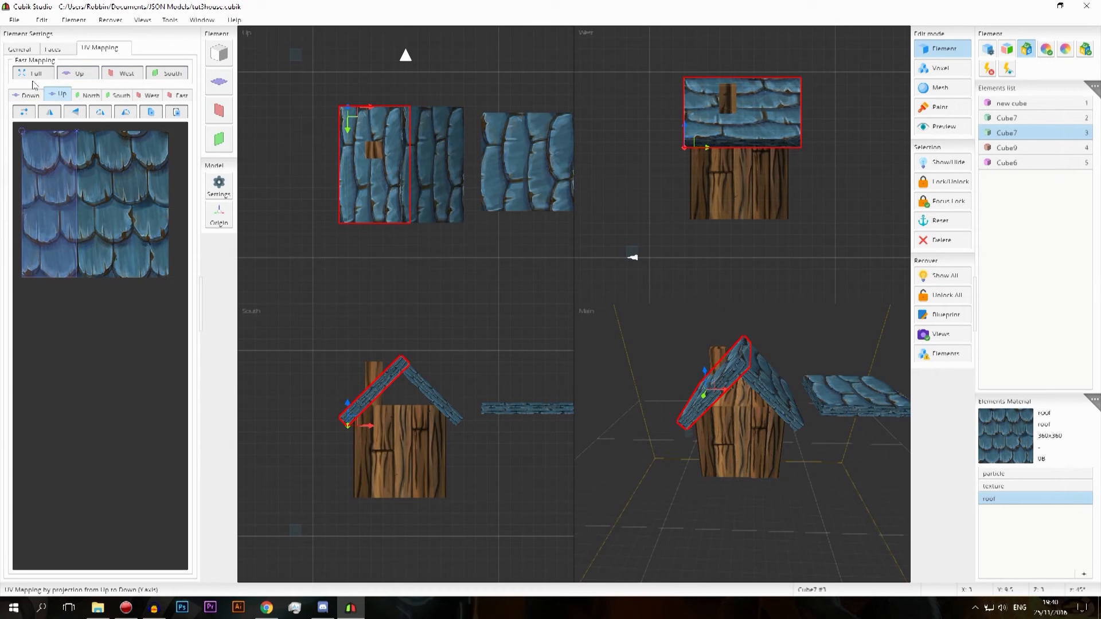
# Step: Review the western roof slab's tint and culling face settings and the attributes that can be copied and pasted between elements
pyautogui.click(56, 49)
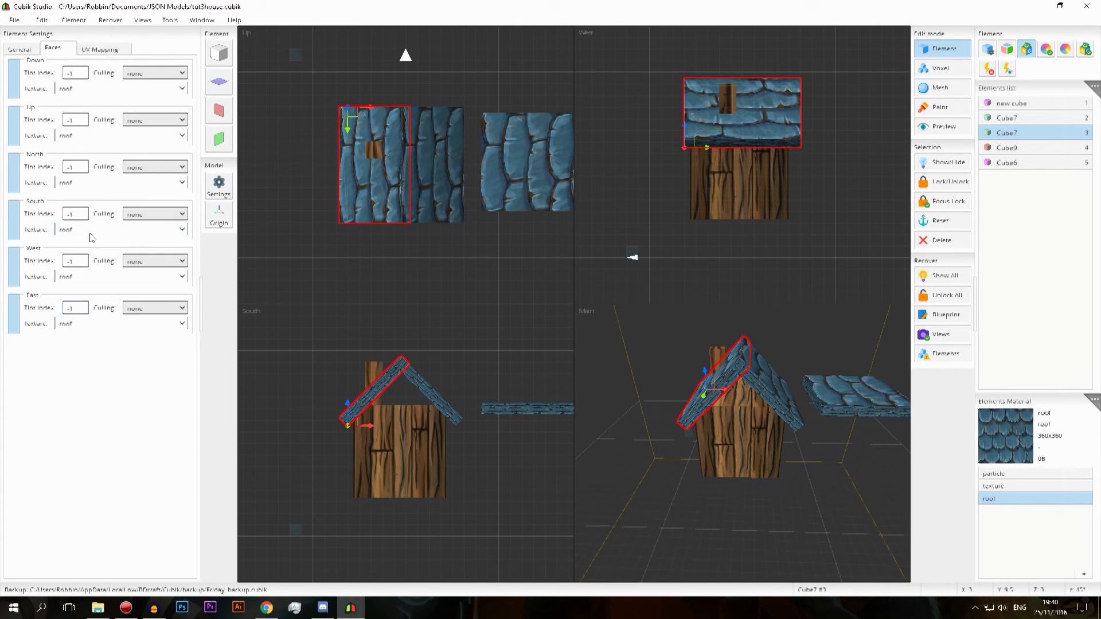
pyautogui.rightClick(1059, 142)
pyautogui.moveTo(1026, 255)
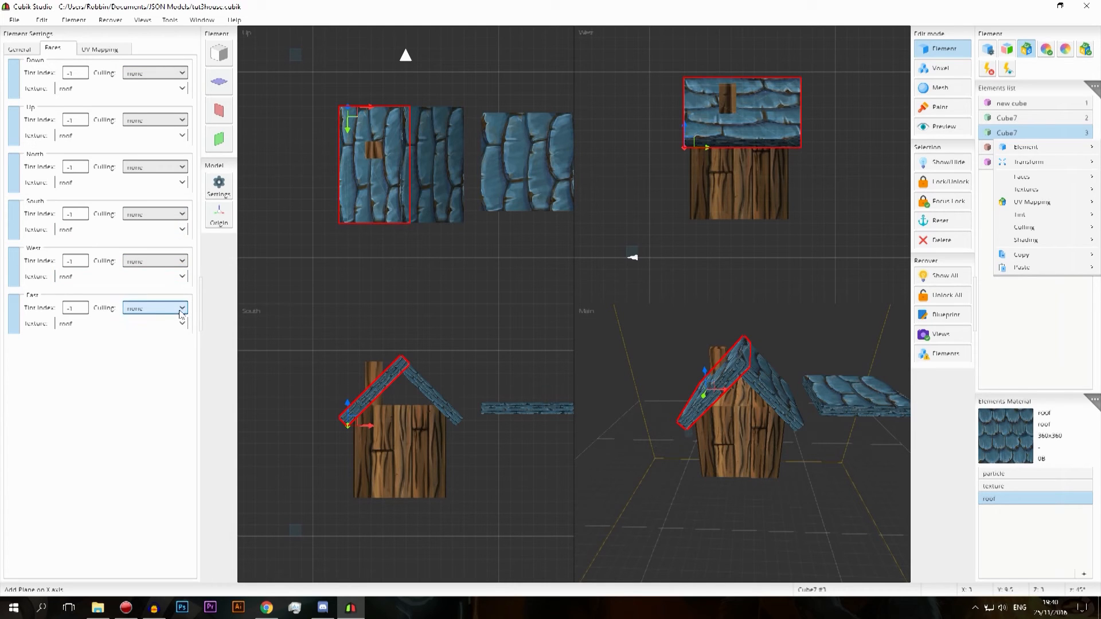
pyautogui.click(833, 246)
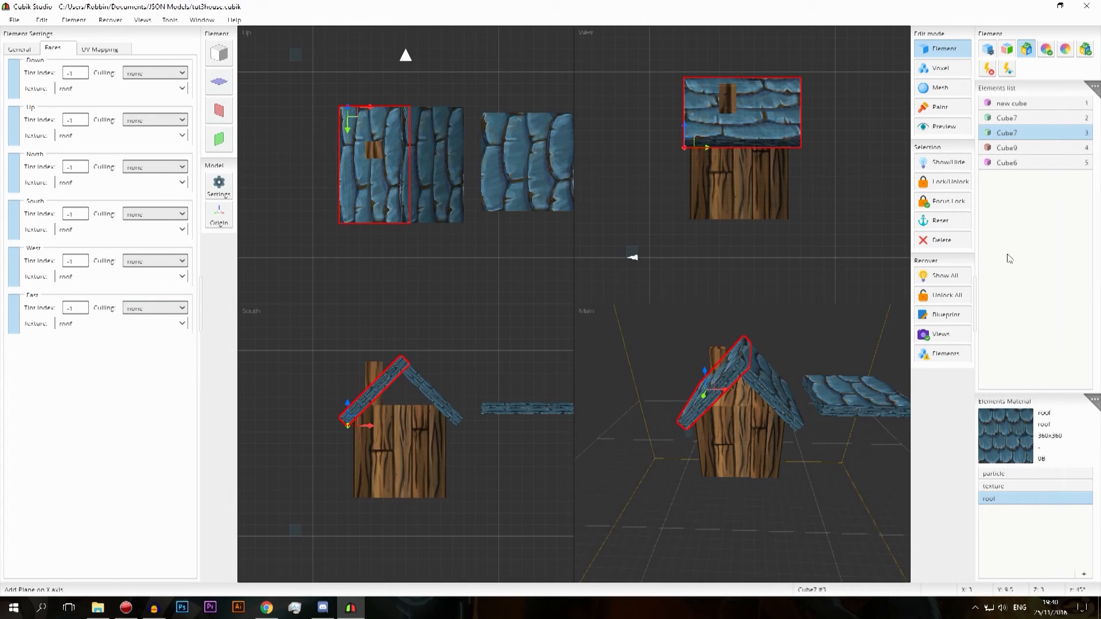
pyautogui.keyDown('ctrl'); pyautogui.click(1055, 148); pyautogui.keyUp('ctrl')
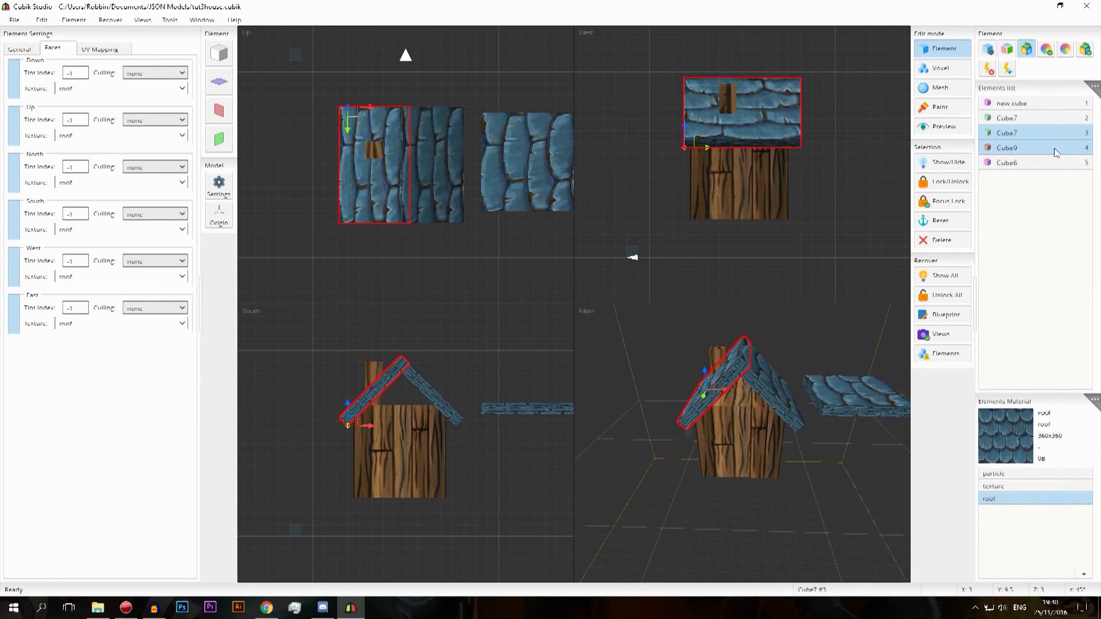
pyautogui.rightClick(1040, 138)
pyautogui.moveTo(1032, 254)
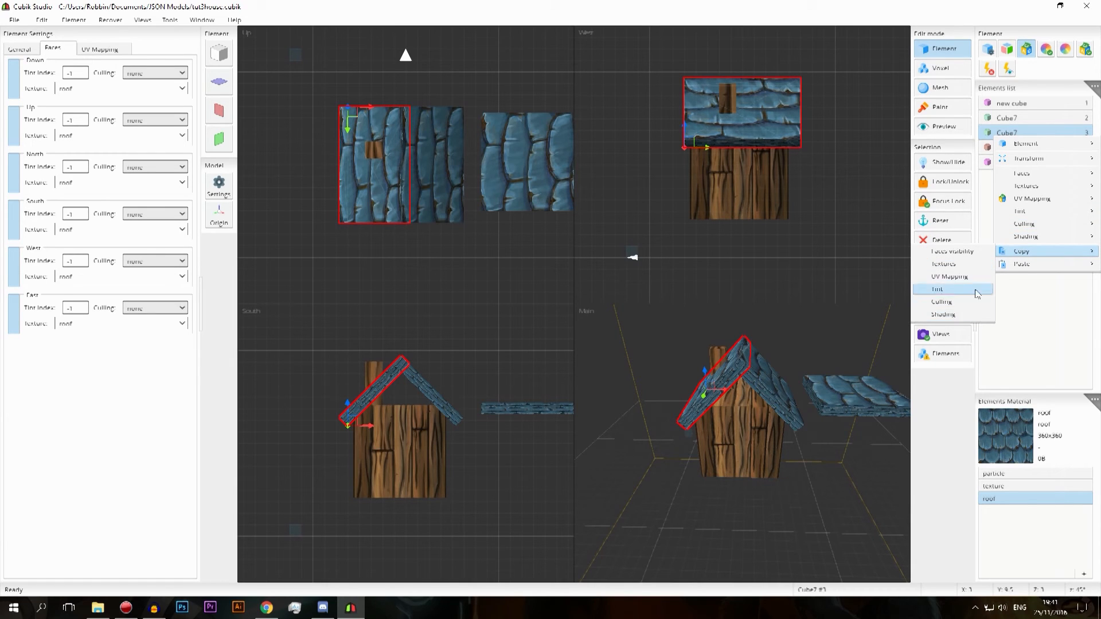
pyautogui.click(1022, 322)
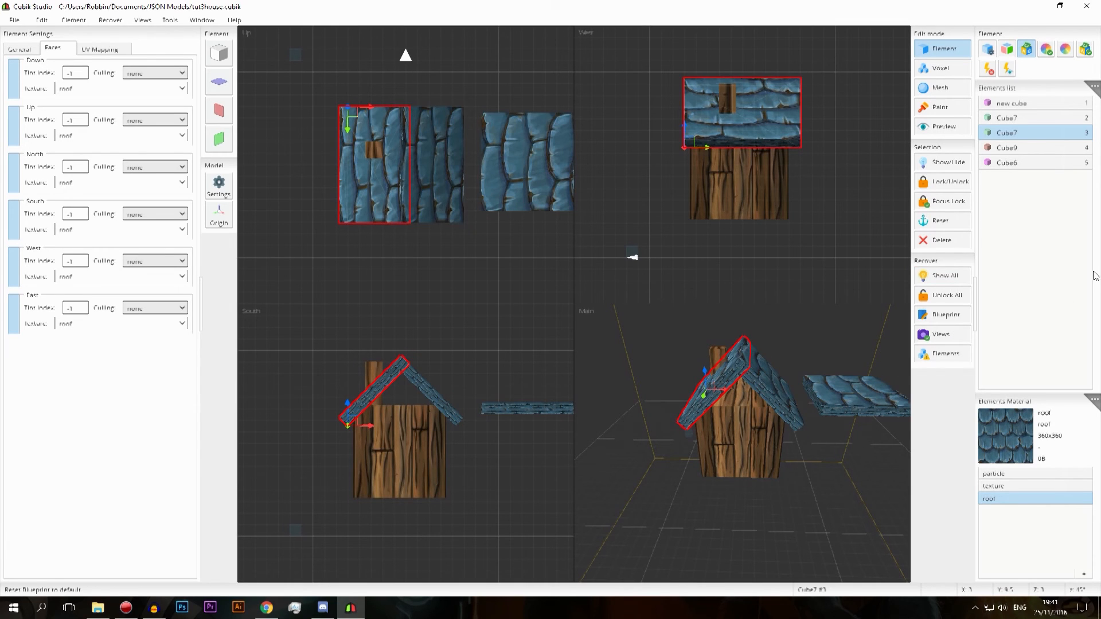
pyautogui.rightClick(1037, 134)
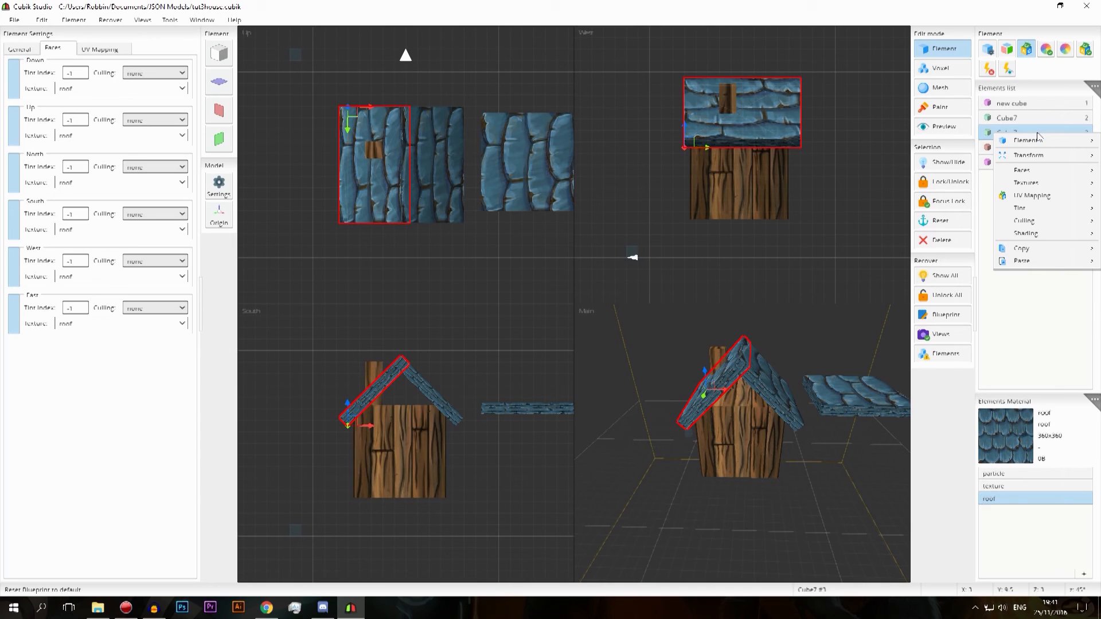
pyautogui.moveTo(1048, 239)
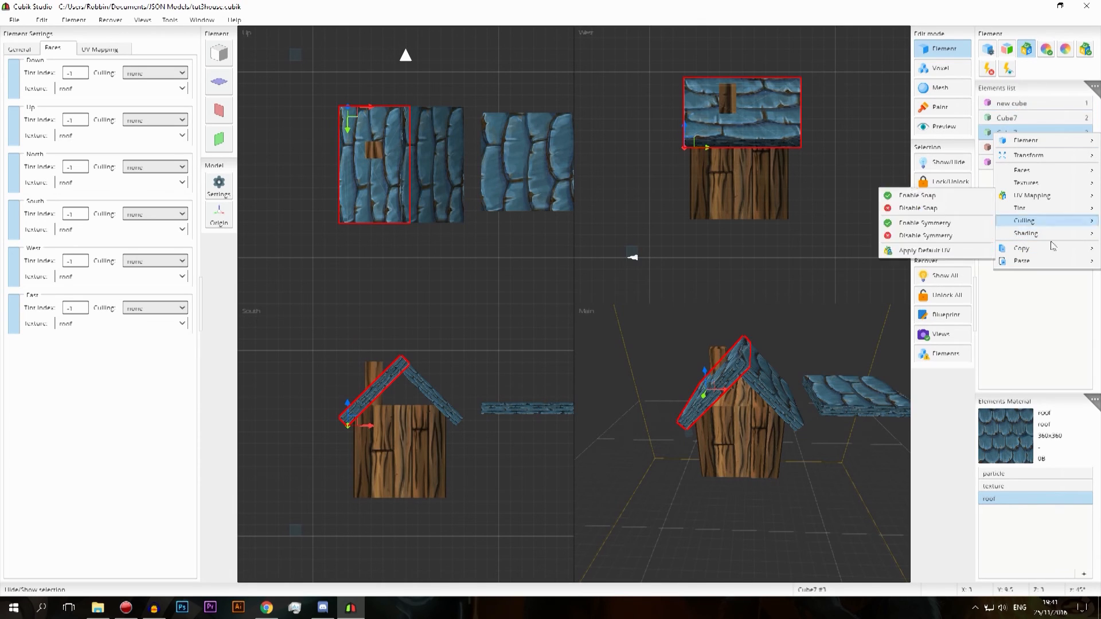
pyautogui.click(1043, 308)
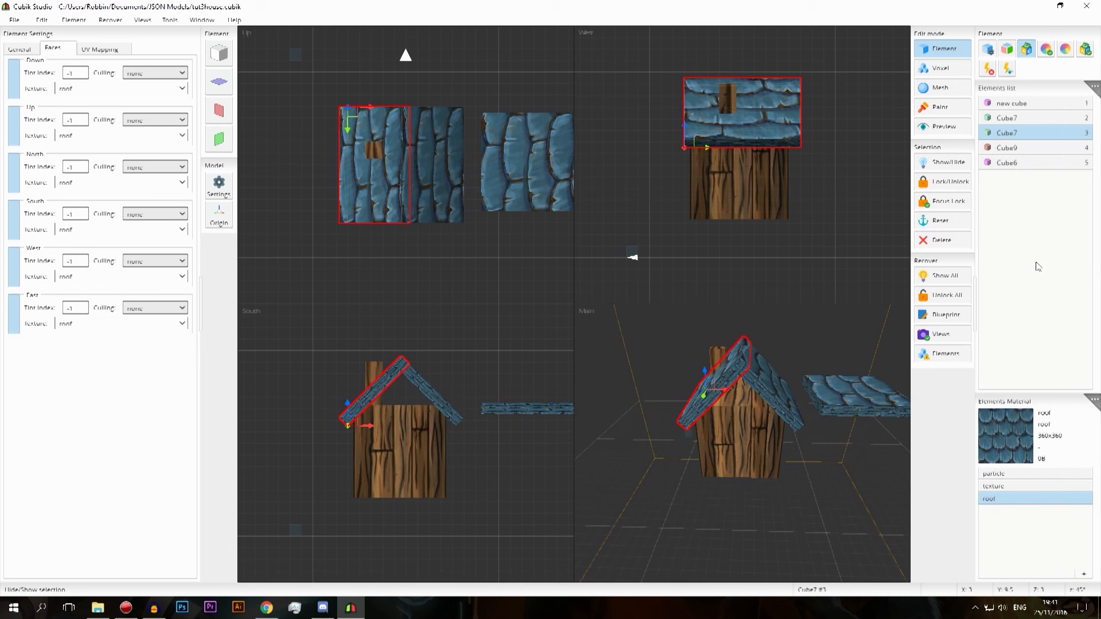
pyautogui.rightClick(1034, 138)
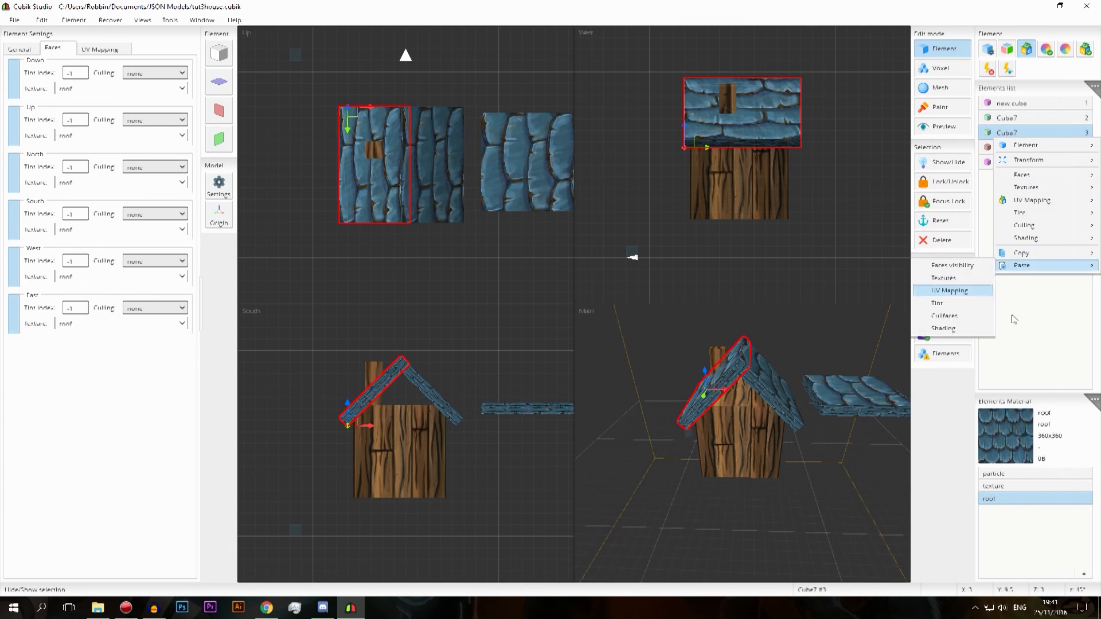
pyautogui.click(1031, 332)
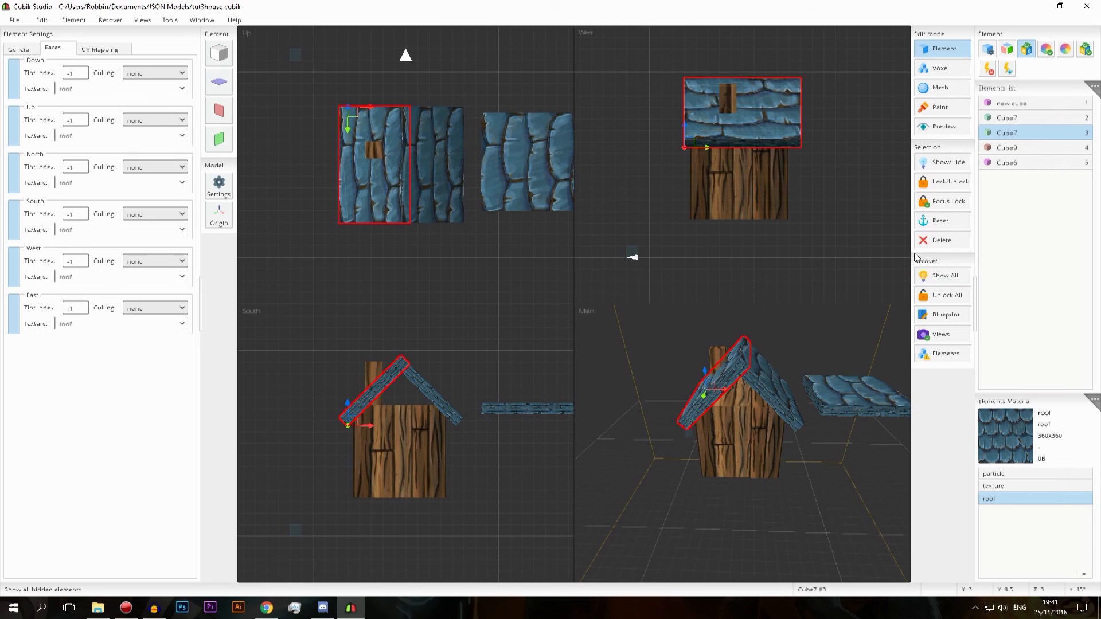
# Step: Turn off Element edit mode and clear the selection of the western roof slab
pyautogui.scroll(-3, 842, 348)
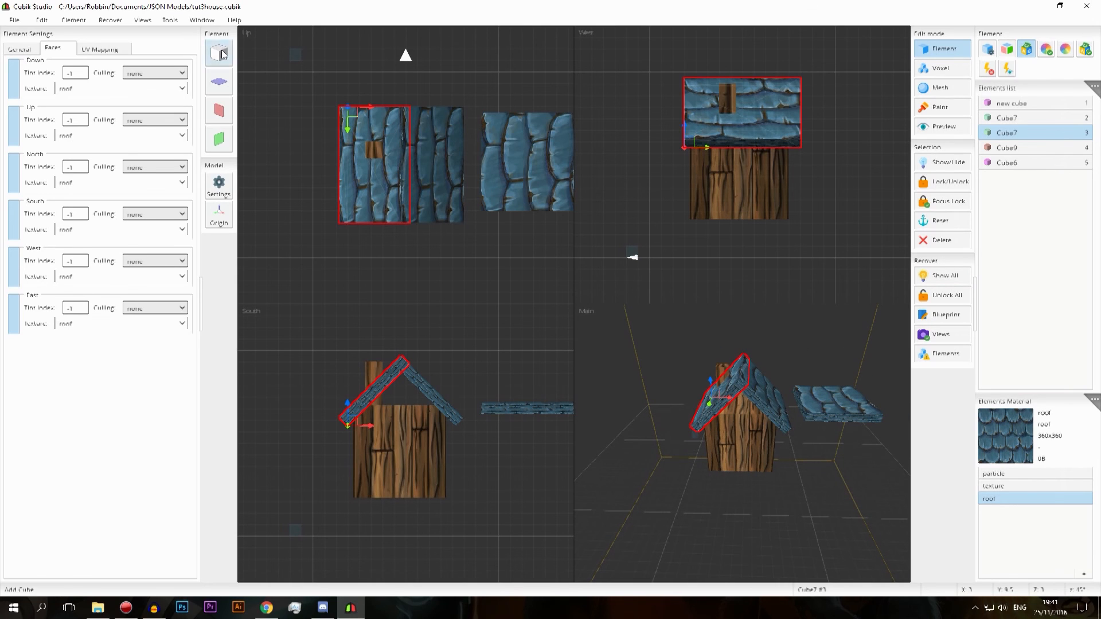
pyautogui.click(958, 50)
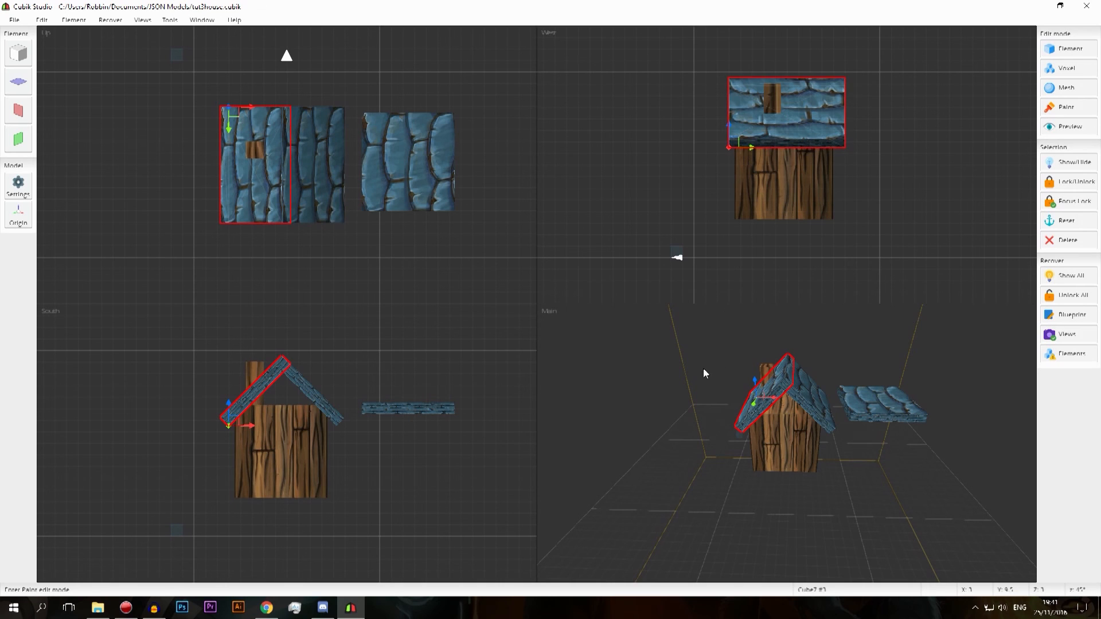
pyautogui.moveTo(873, 443); pyautogui.dragTo(864, 438, button='middle')
pyautogui.click(851, 434)
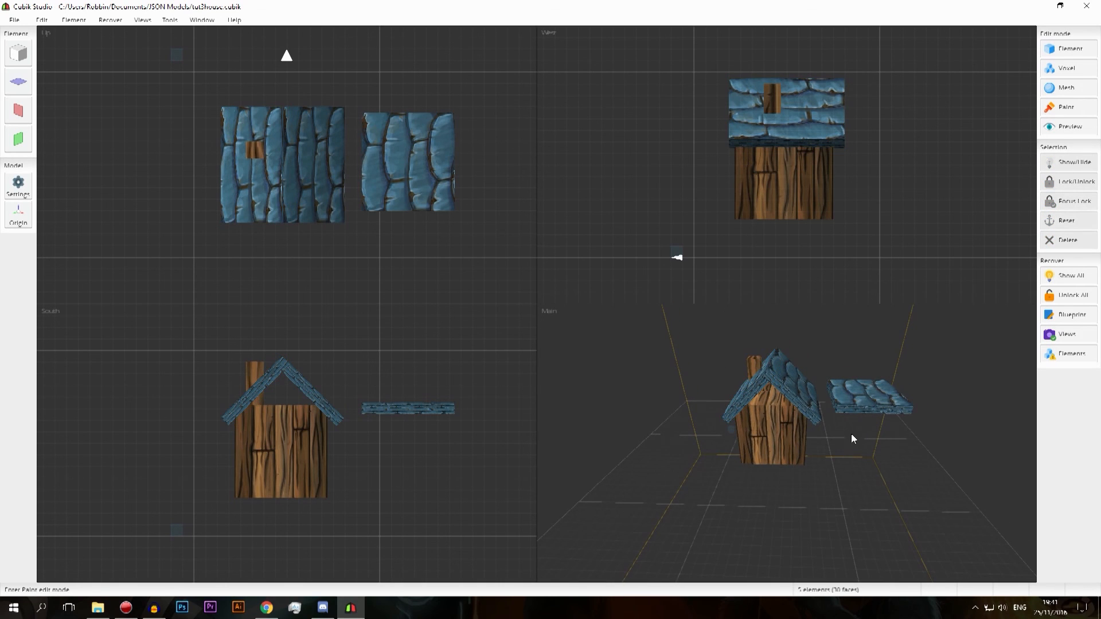